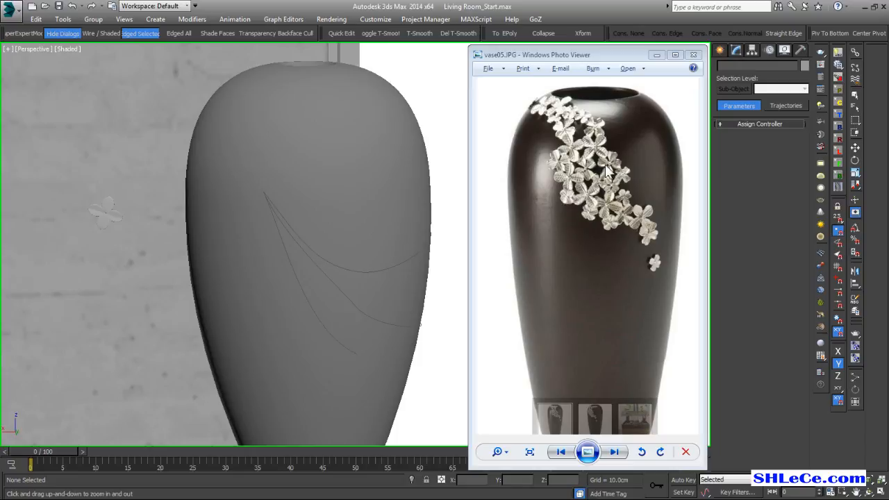
Minimize the vase reference photo and bring the vase with its guide curves into view.
middle_click_drag(400, 240, 330, 227)
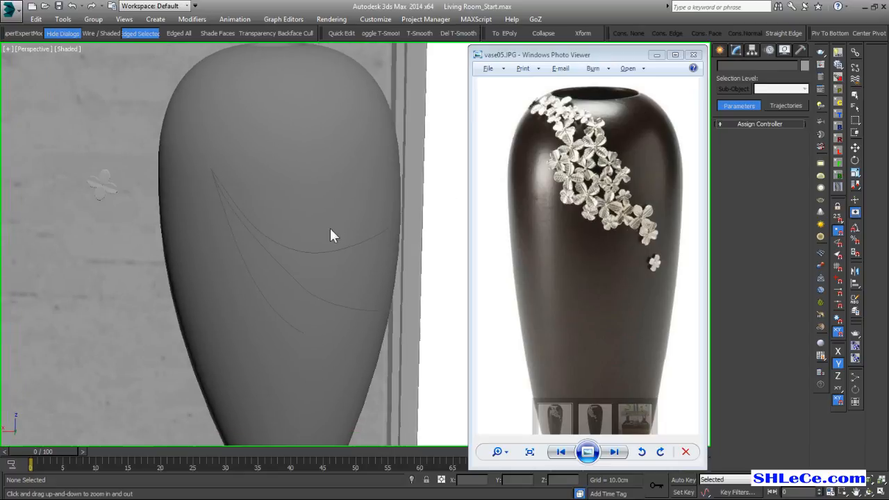
left_click(656, 53)
middle_click_drag(373, 216, 462, 215)
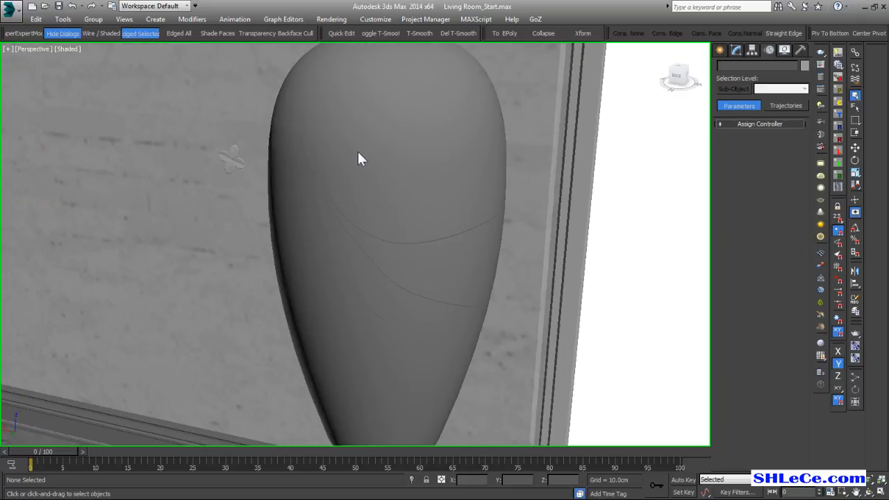
Select the vase and turn off its Shell and Lathe modifiers to expose the base Line profile.
left_click(361, 192)
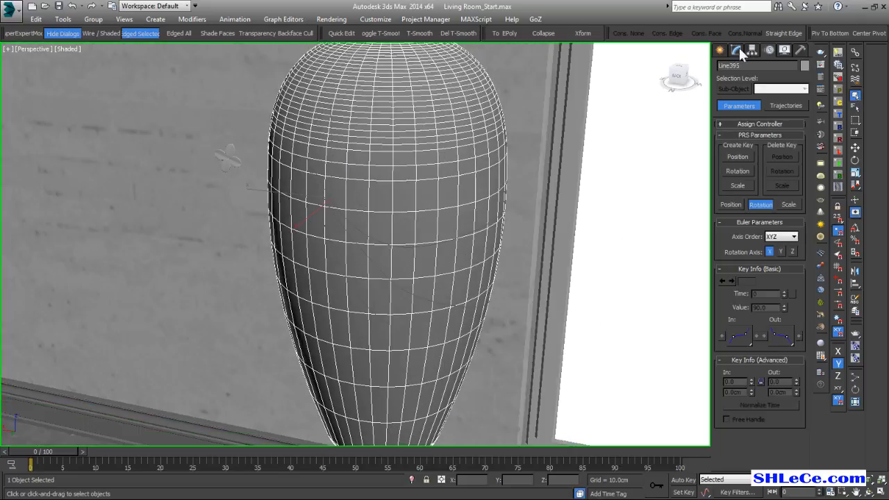
left_click(737, 50)
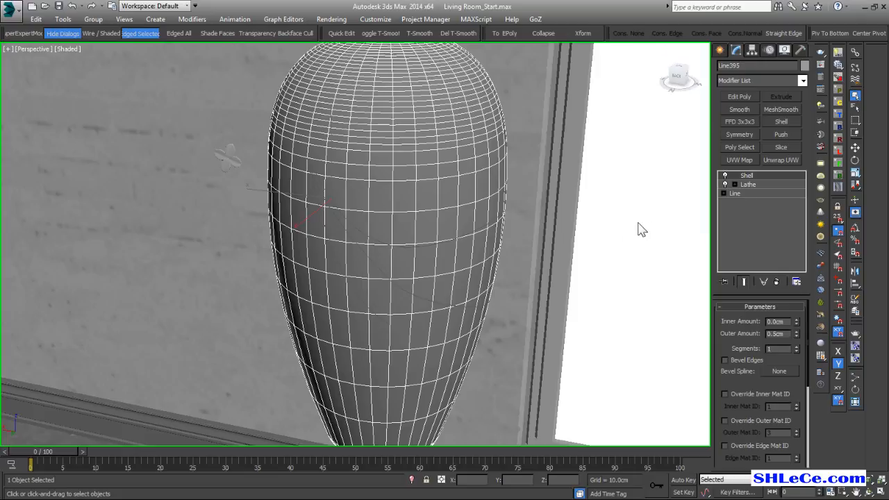
left_click(724, 176)
left_click(726, 184)
left_click(736, 193)
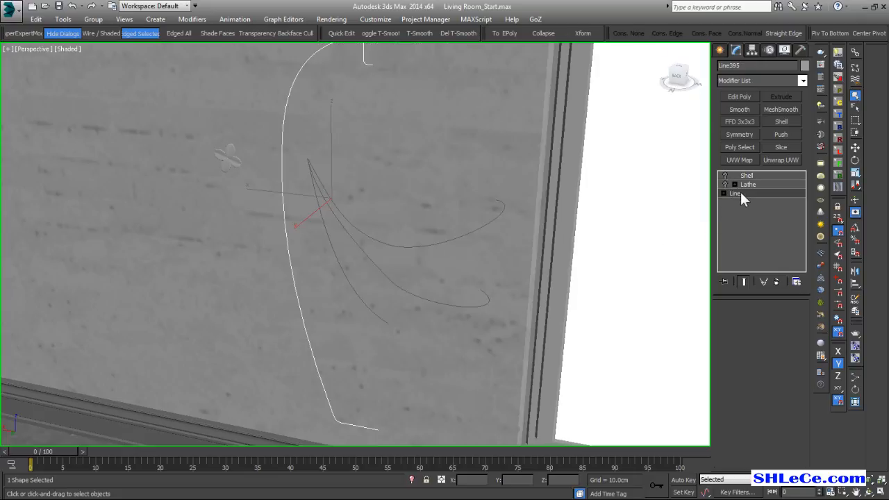
Review the vase's Lathe and Shell settings and turn both modifiers back on.
mouse_move(392, 188)
middle_mouse_down("ctrl+alt")
mouse_move(390, 177)
mouse_move(402, 194)
middle_mouse_up("ctrl+alt")
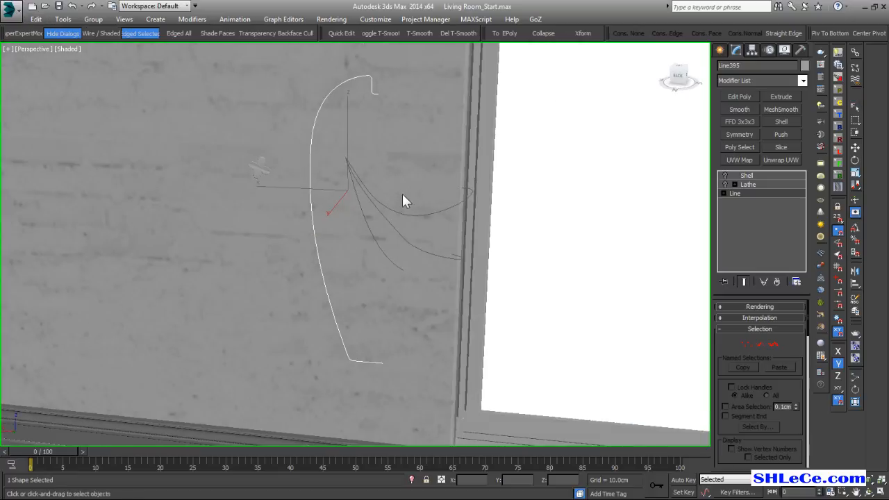
left_click(764, 184)
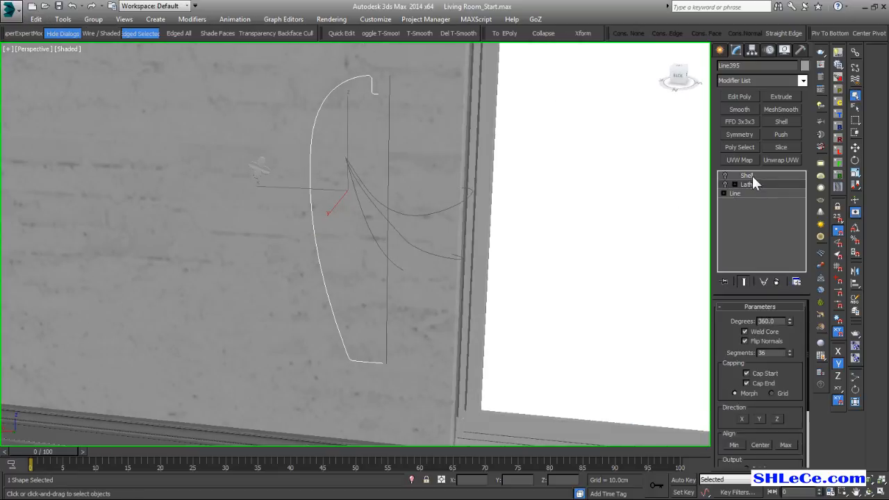
left_click(738, 176)
left_click(725, 184)
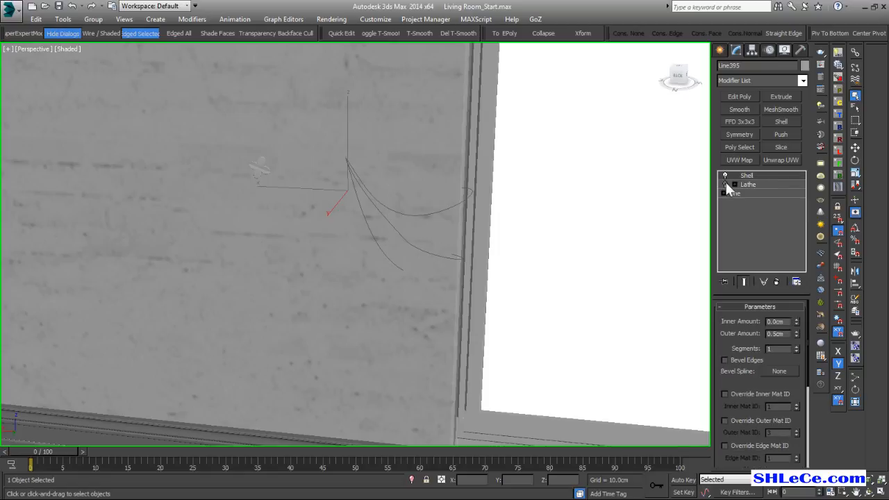
middle_click_drag(500, 230, 433, 184, "alt")
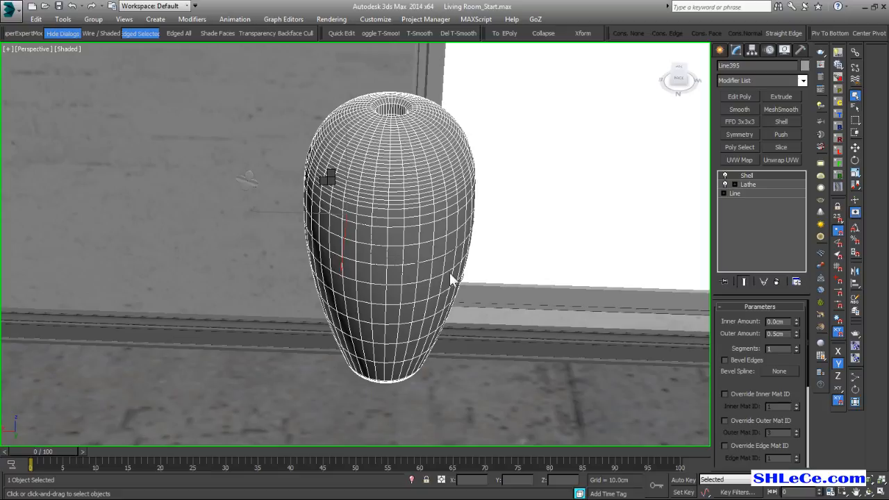
middle_click_drag(436, 275, 456, 253, "alt")
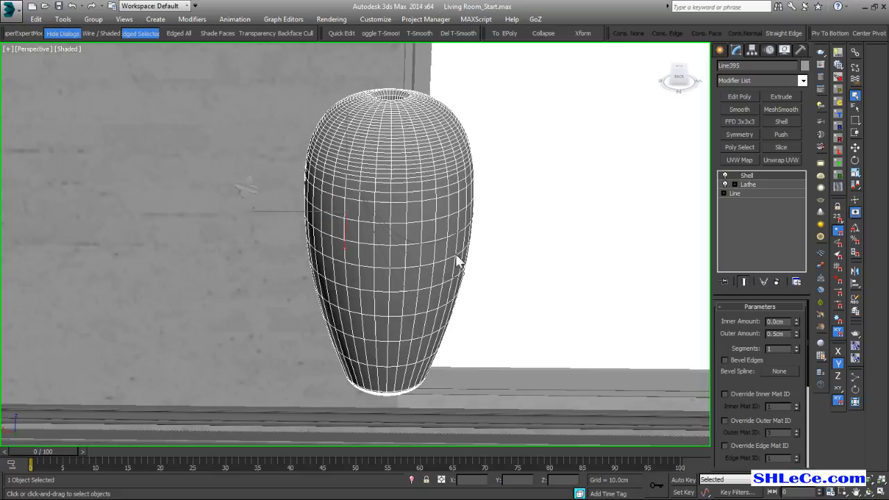
Select the three guide curves running across the vase surface together.
middle_click_drag(378, 212, 400, 267, "ctrl+alt")
left_click(373, 210)
left_click(391, 269, "ctrl")
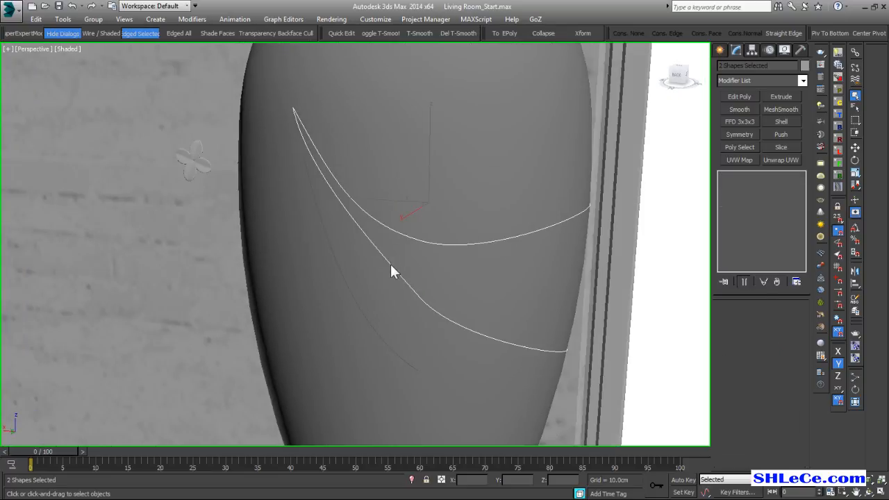
left_click(348, 288, "ctrl")
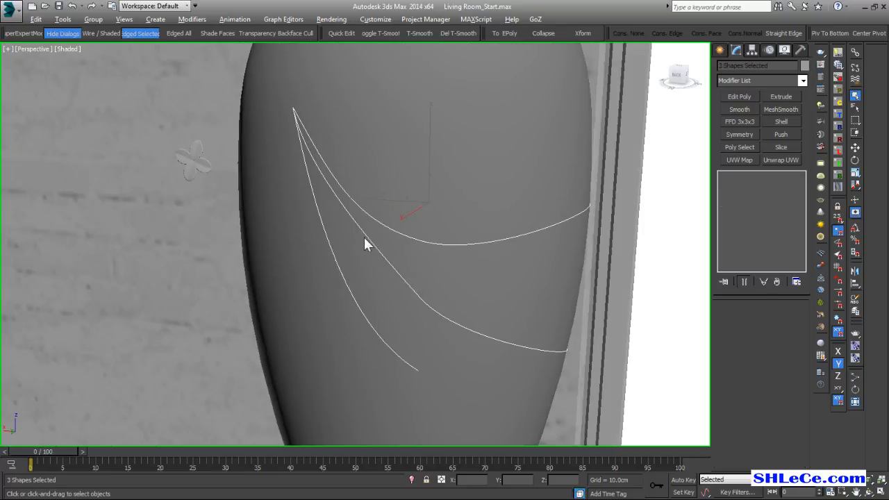
middle_click_drag(370, 234, 351, 231, "alt")
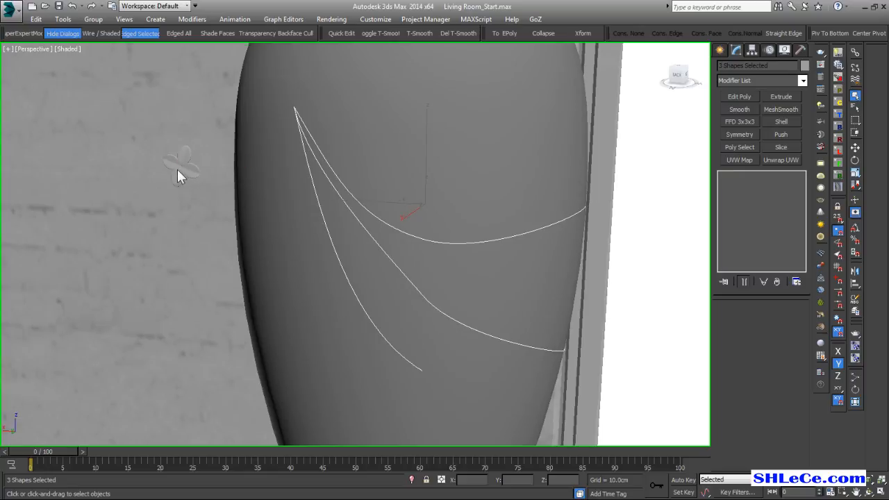
Select the small four-petal flower beside the vase and isolate it.
left_click(179, 167)
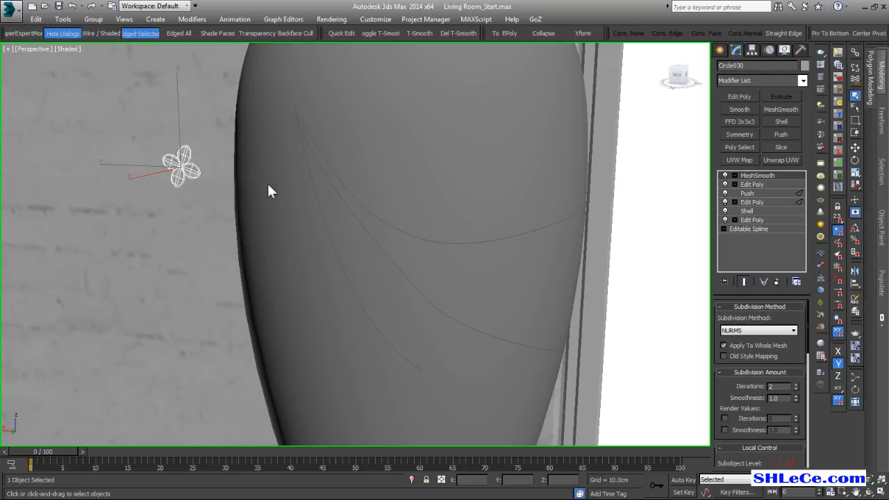
middle_click_drag(440, 239, 301, 239, "alt")
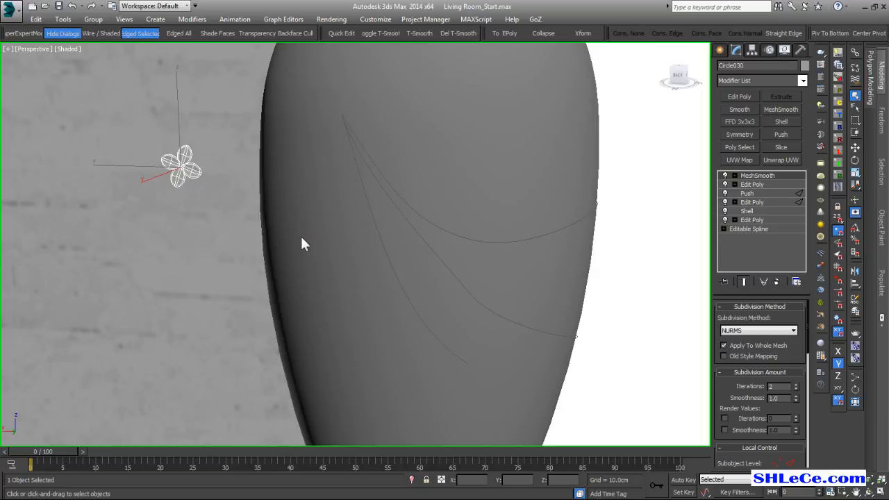
key("alt+q")
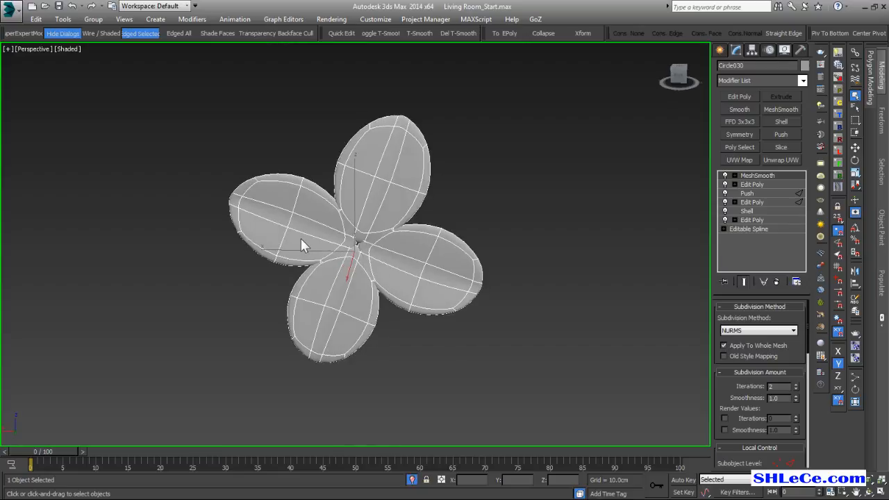
Turn off all of the flower's modifiers one by one, from MeshSmooth down to the lowest Edit Poly.
left_click(724, 175)
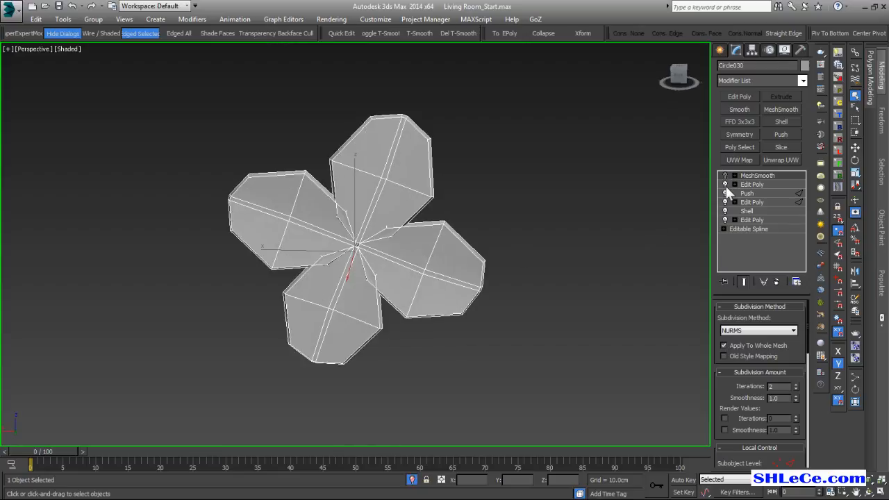
left_click(726, 184)
left_click(724, 183)
left_click(724, 193)
left_click(724, 201)
left_click(723, 210)
left_click(729, 211)
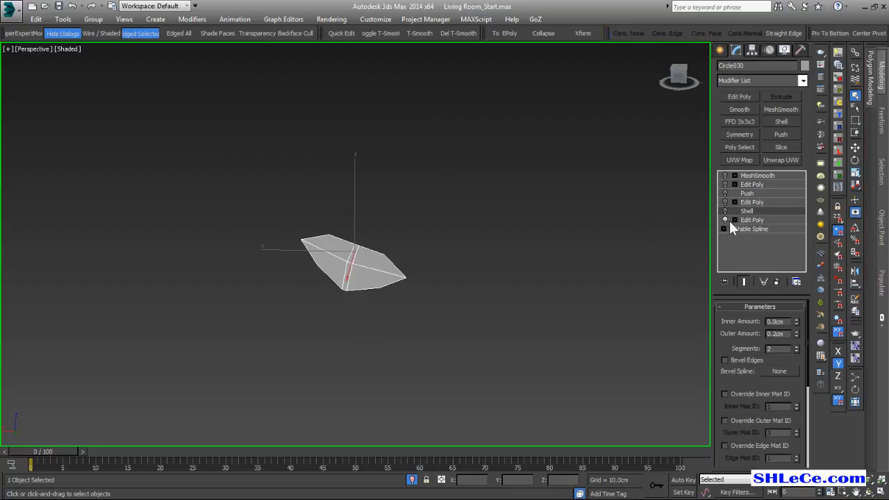
left_click(729, 221)
left_click(724, 219)
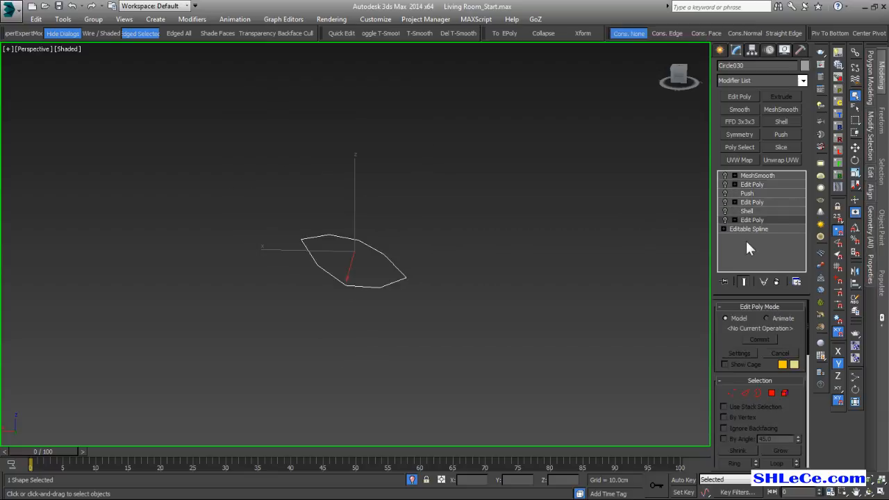
Go to the flower's Editable Spline base level and examine the petal outline.
left_click(744, 229)
mouse_move(331, 284)
middle_mouse_down("alt")
mouse_move(340, 272)
mouse_move(316, 286)
middle_mouse_up("alt")
scroll(345, 270, "up", 3)
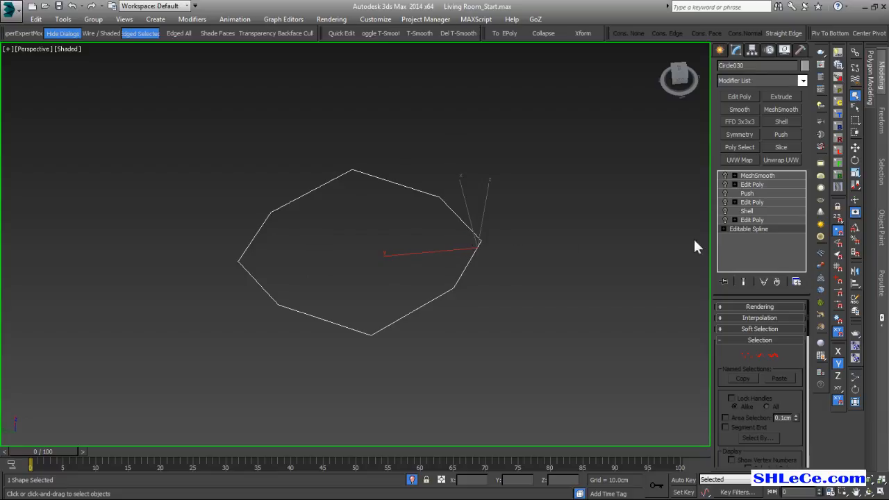
Turn on the lowest Edit Poly modifier and examine the bent petal surface from several angles.
left_click(759, 220)
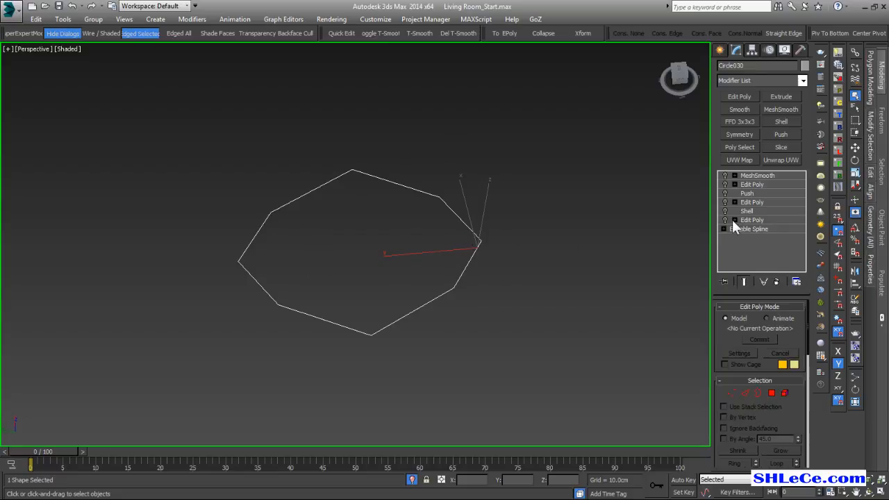
middle_click_drag(472, 230, 417, 250, "alt")
mouse_move(331, 225)
middle_mouse_down("alt")
mouse_move(411, 222)
mouse_move(428, 234)
middle_mouse_up("alt")
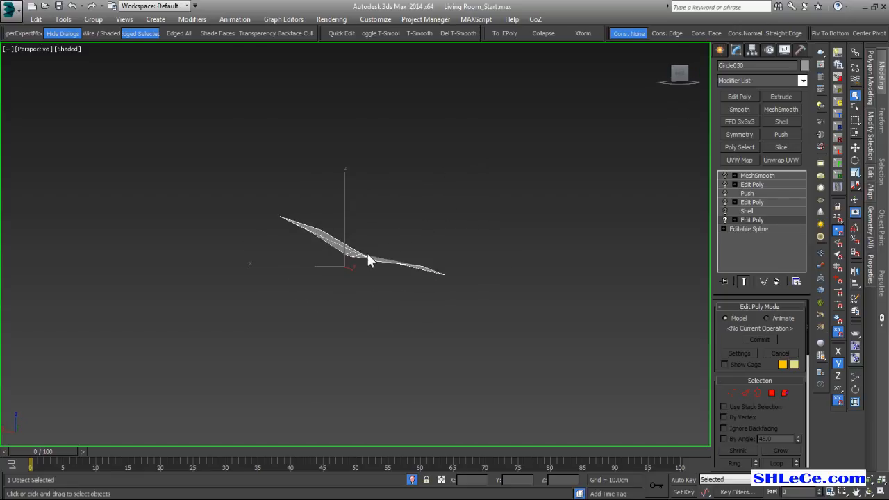
middle_click_drag(355, 266, 313, 247, "alt")
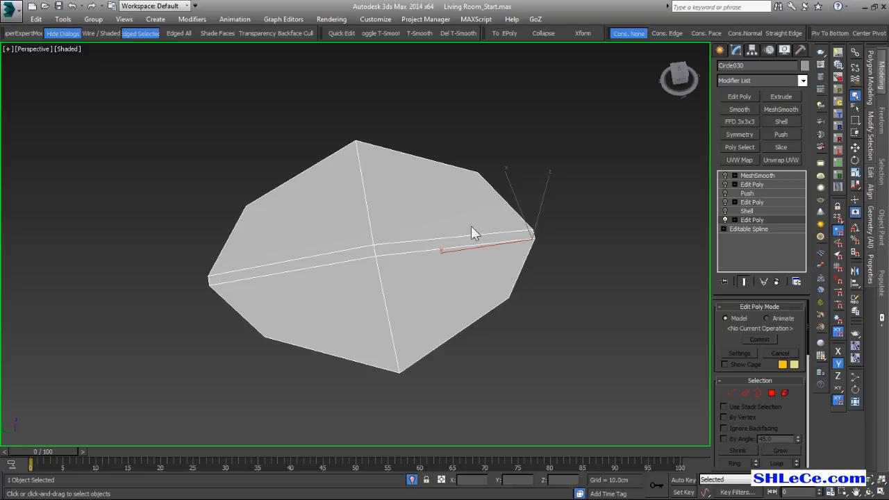
middle_click_drag(450, 325, 448, 320)
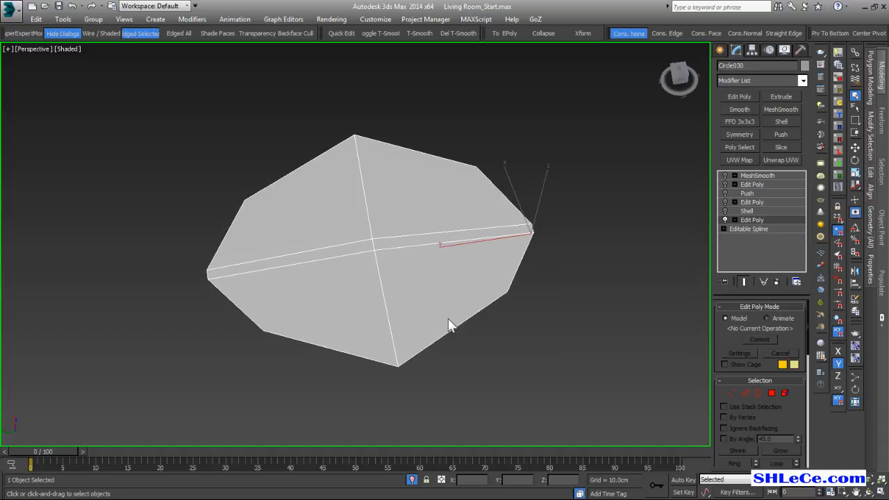
Turn on the petal's Shell modifier and compare it with 1 segment before returning Segments to 2.
left_click(738, 211)
middle_click_drag(400, 291, 380, 276, "alt")
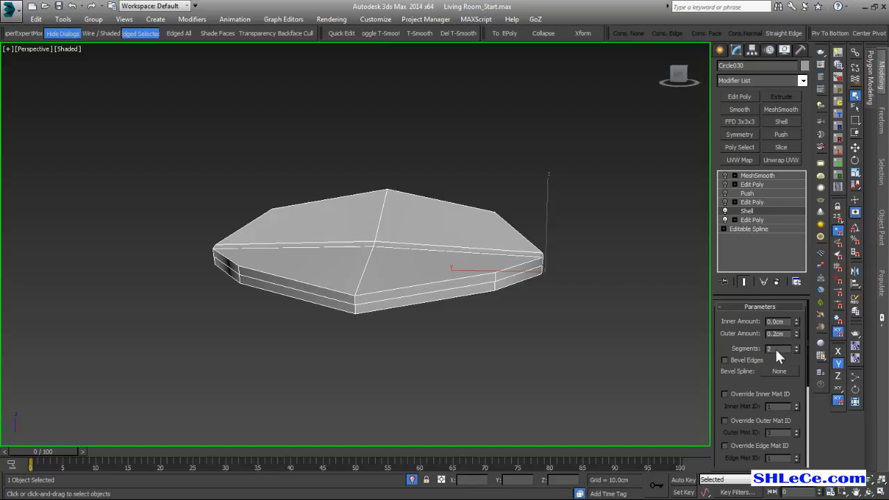
left_click(796, 351)
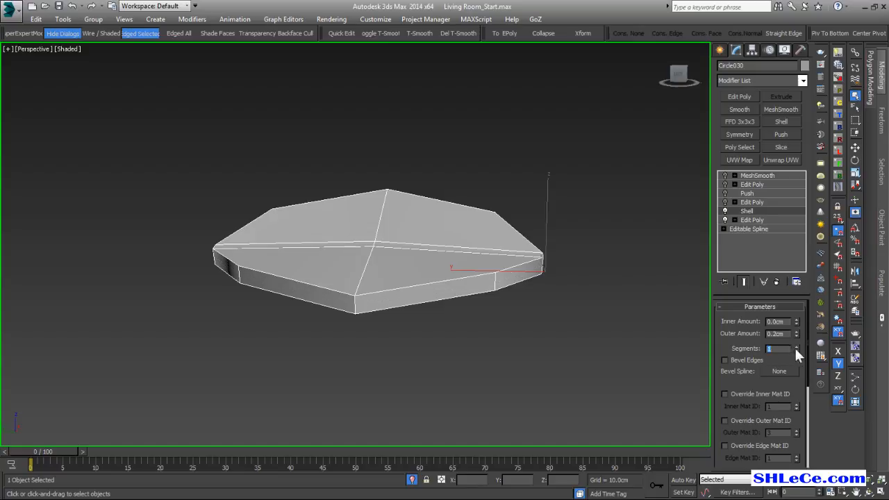
left_click(796, 345)
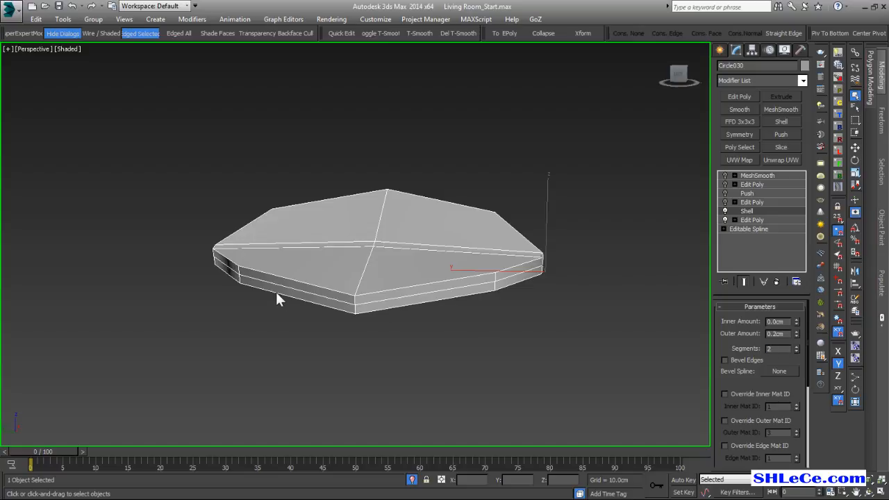
Turn on the Edit Poly above Shell and the Push modifier, then review the edge selection and Push Value.
left_click(757, 202)
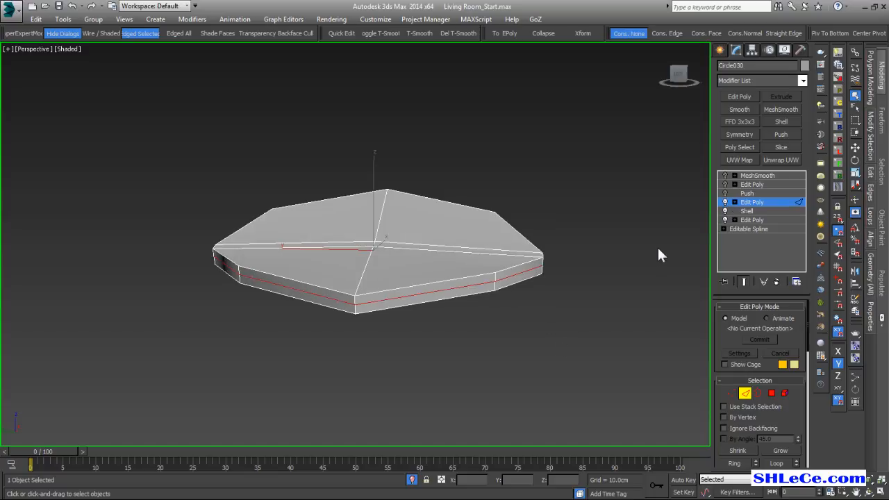
left_click(750, 193)
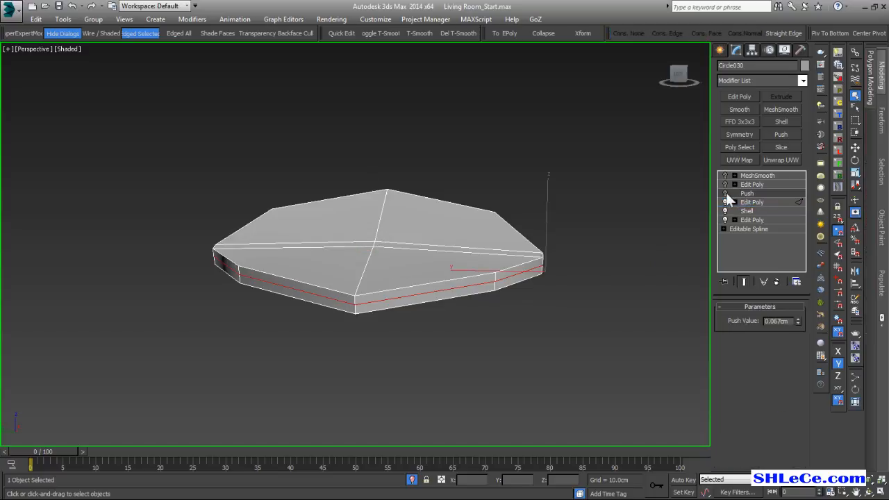
left_click(725, 193)
middle_click_drag(674, 270, 696, 214, "alt")
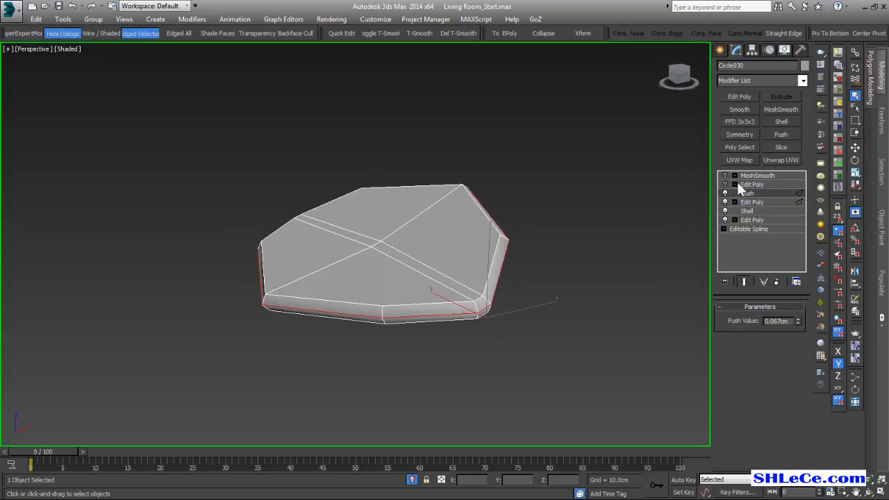
left_click(752, 201)
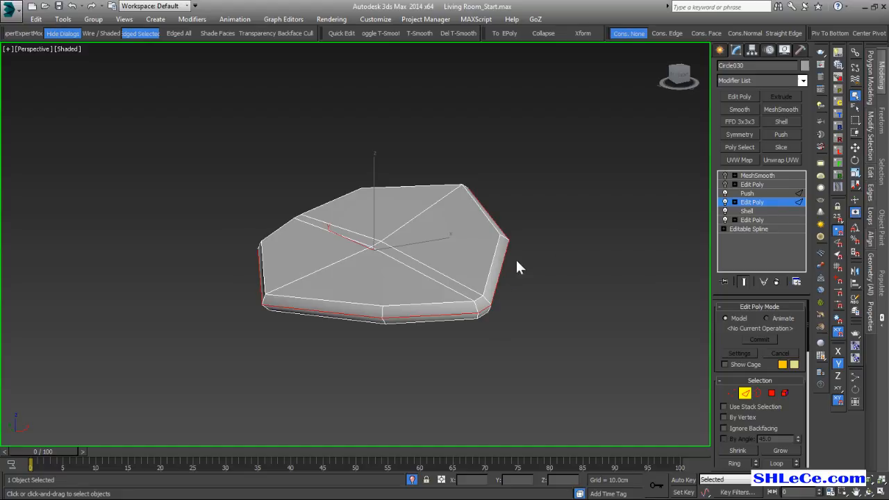
left_click(764, 194)
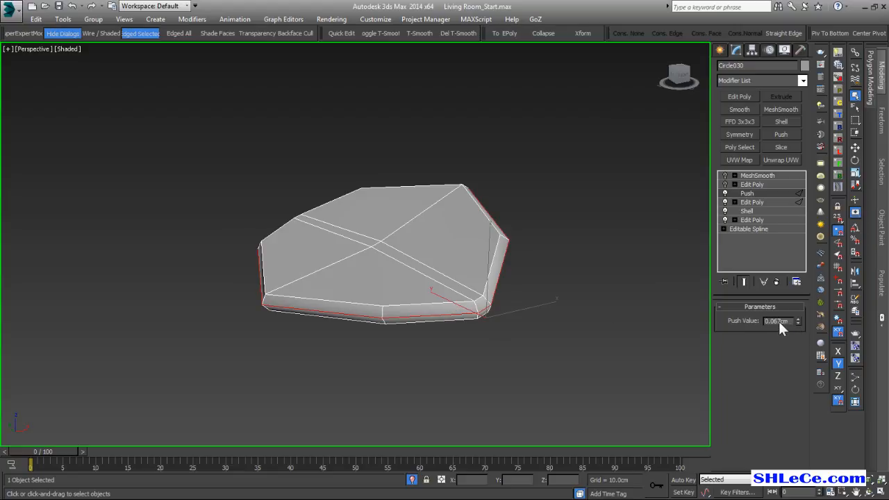
Turn on the Edit Poly above Push and examine how the four petals meet at the flower's center.
left_click(762, 185)
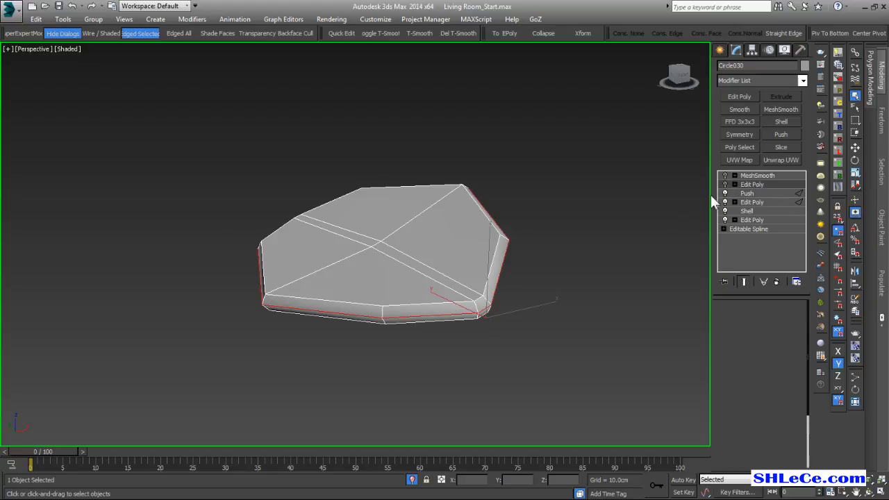
left_click(724, 185)
middle_click_drag(566, 286, 423, 259)
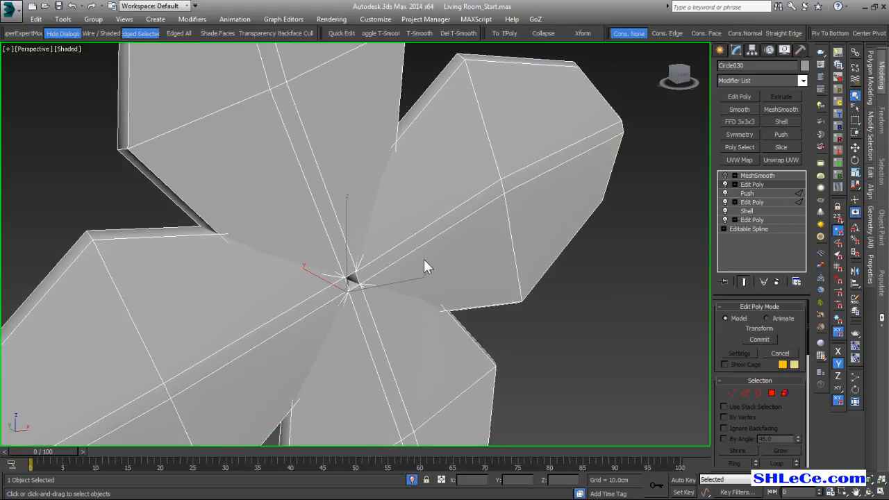
scroll(424, 259, "down", 5)
middle_click_drag(359, 274, 484, 278, "alt")
scroll(392, 257, "up", 2)
scroll(391, 252, "up", 1)
middle_click_drag(383, 279, 423, 286, "alt")
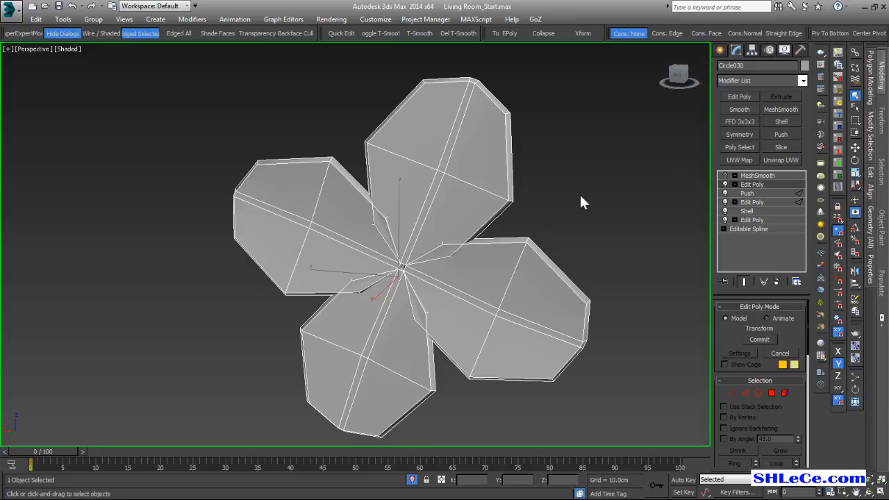
Turn on the flower's MeshSmooth modifier, inspect the smoothed petals and leave isolation so the vase is shown again.
left_click(739, 174)
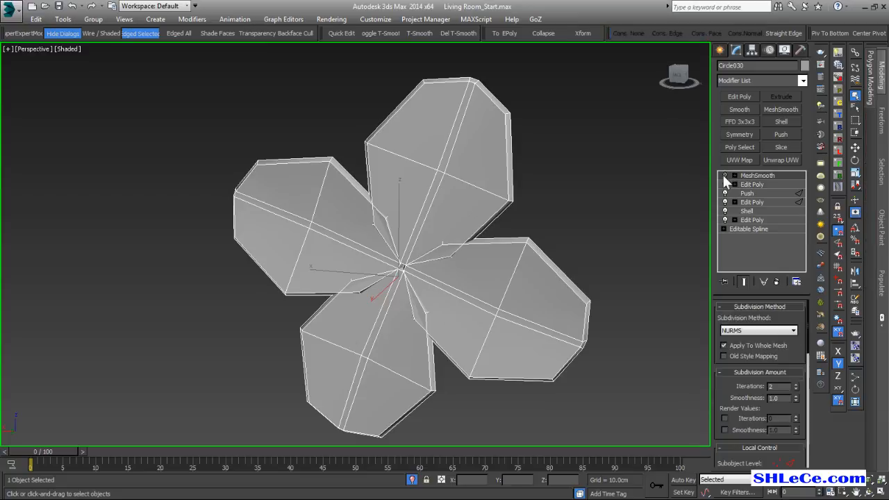
middle_click_drag(298, 233, 454, 207, "alt")
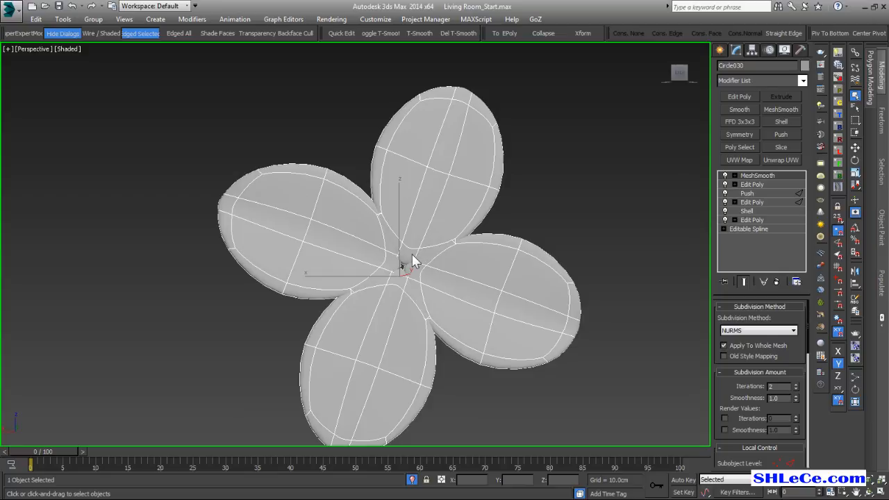
scroll(410, 250, "down", 4)
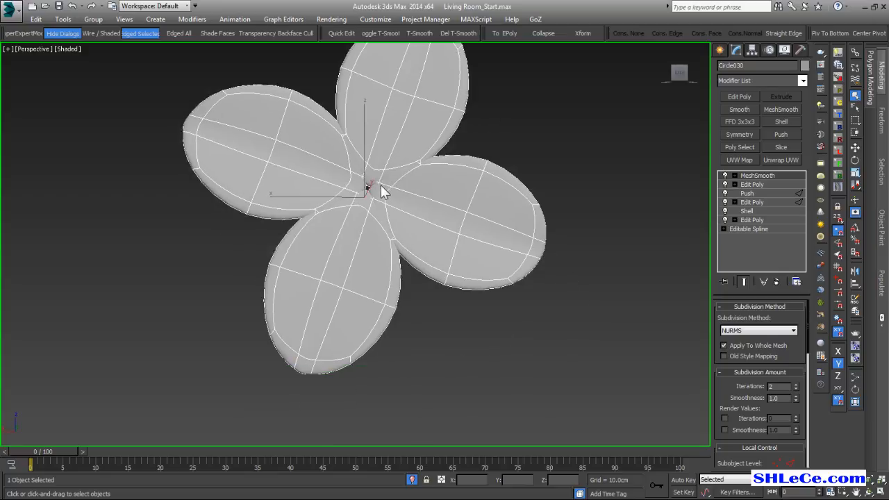
middle_click_drag(381, 195, 382, 212)
left_click(412, 479)
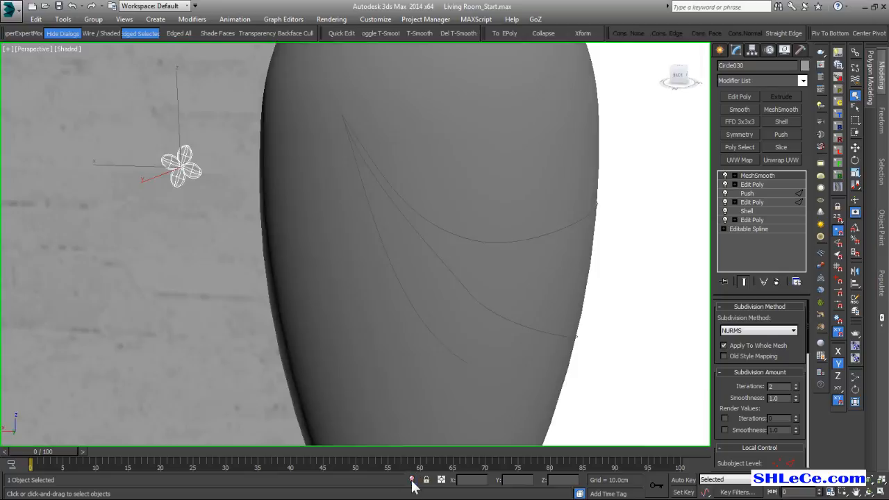
middle_click_drag(354, 248, 381, 241, "alt")
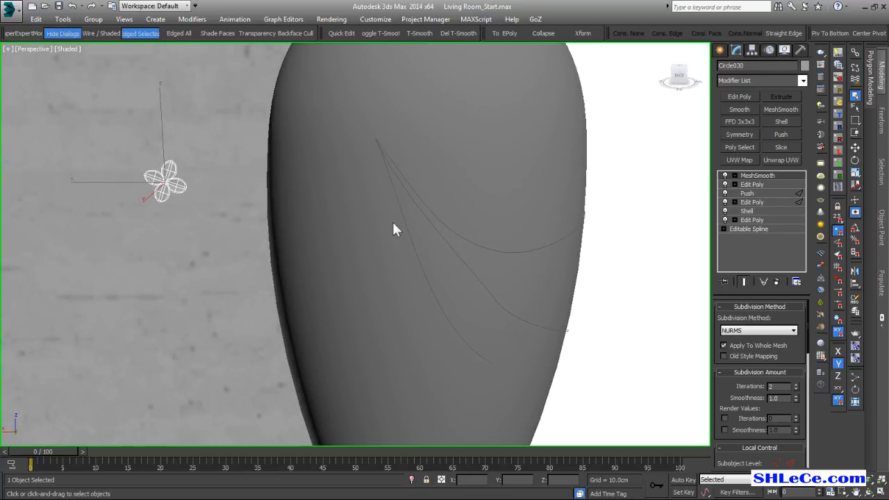
Attach the flower to the uppermost of the three guide curves on the vase with a Path Constraint.
left_click(234, 19)
mouse_move(275, 80)
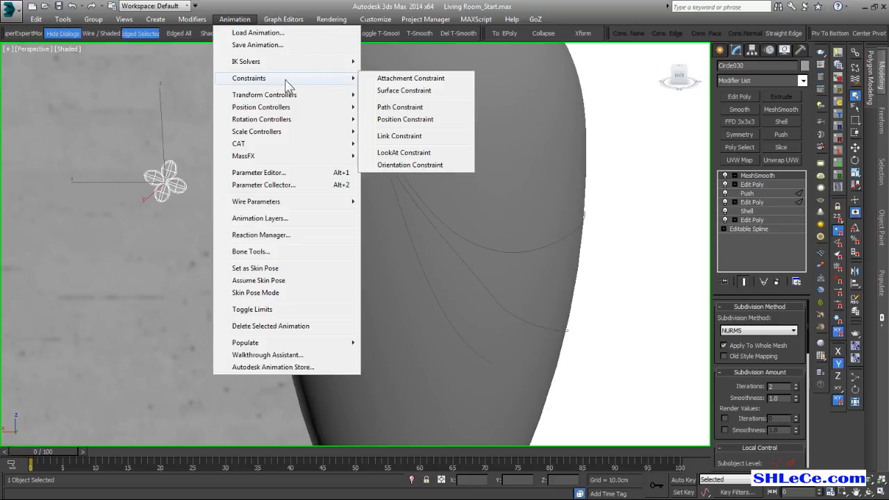
left_click(403, 107)
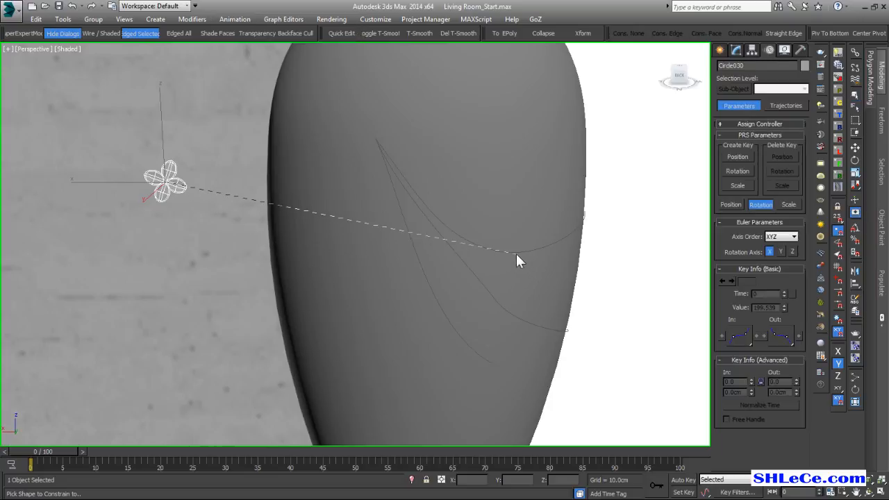
left_click(511, 251)
middle_click_drag(513, 256, 400, 265)
scroll(303, 205, "up", 1)
scroll(304, 208, "up", 2)
scroll(465, 234, "up", 1)
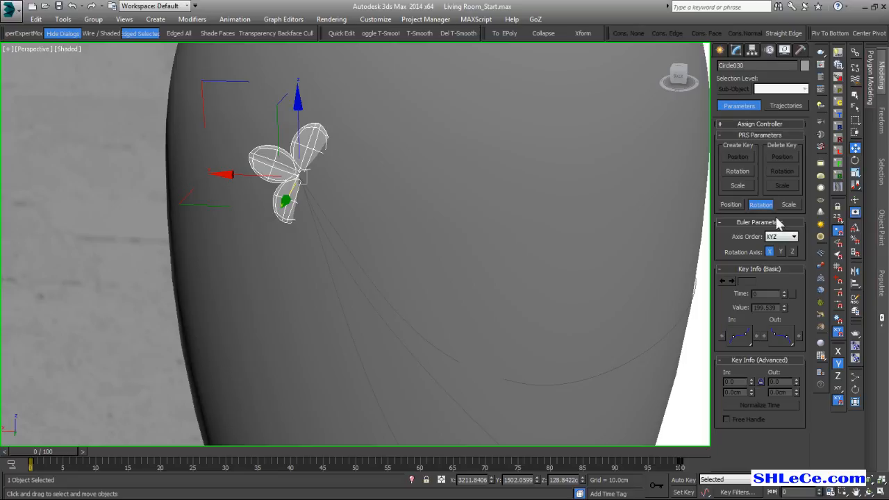
In the flower's Path Constraint parameters, enable Follow and flip the X axis.
left_click(730, 204)
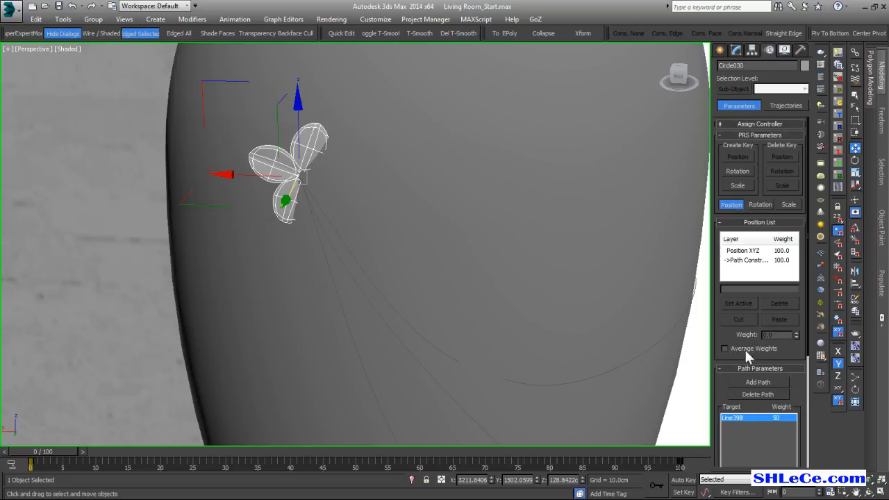
left_click(741, 260)
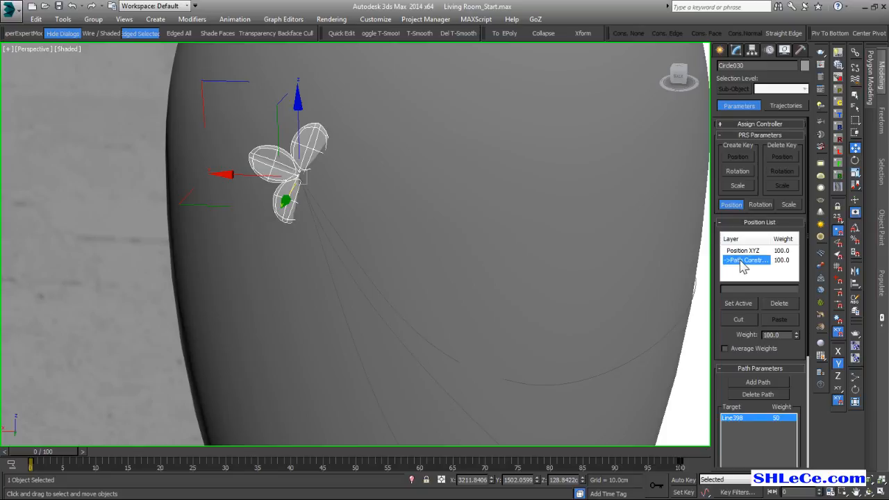
scroll(729, 337, "down", 5)
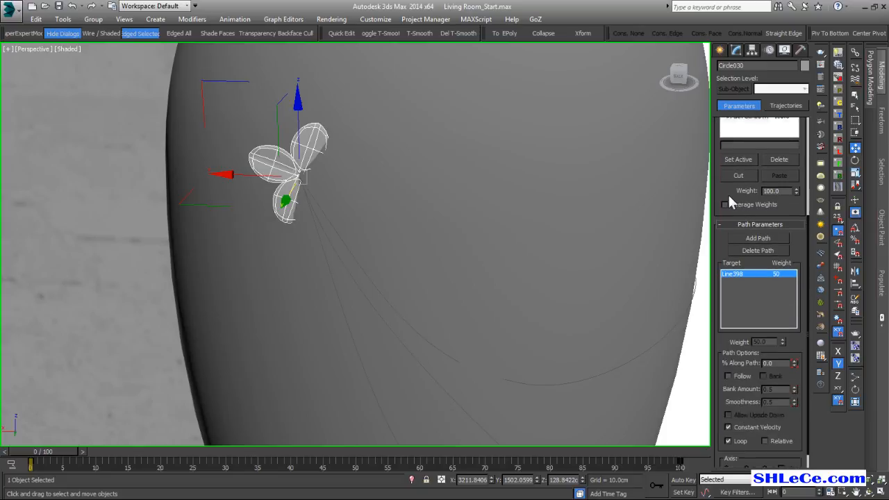
scroll(755, 345, "down", 1)
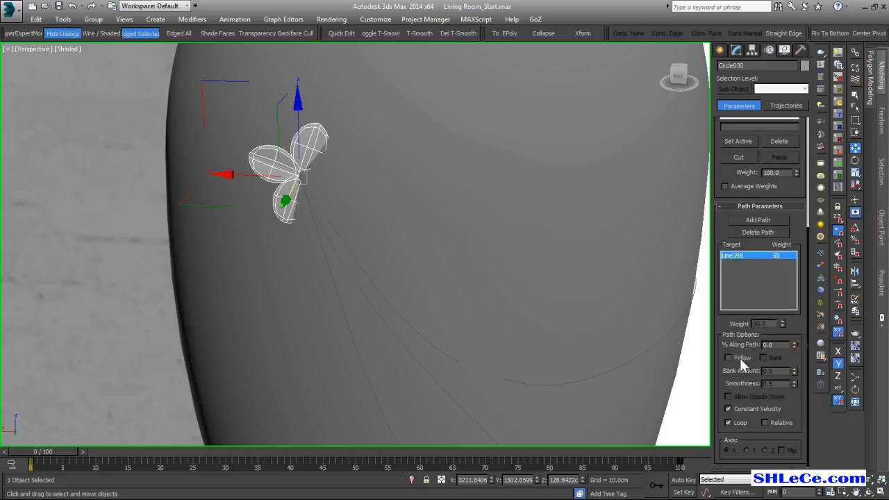
left_click(736, 357)
middle_click_drag(581, 354, 564, 332)
middle_click_drag(324, 155, 474, 274)
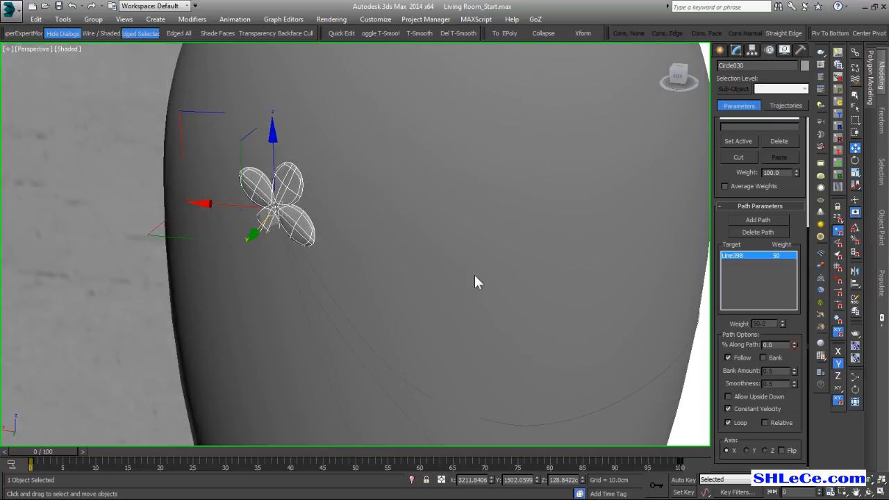
left_click(783, 451)
middle_click_drag(332, 279, 307, 204, "alt")
Switch the flower's move axes to local and make Position XYZ the active layer in its position list.
key("w")
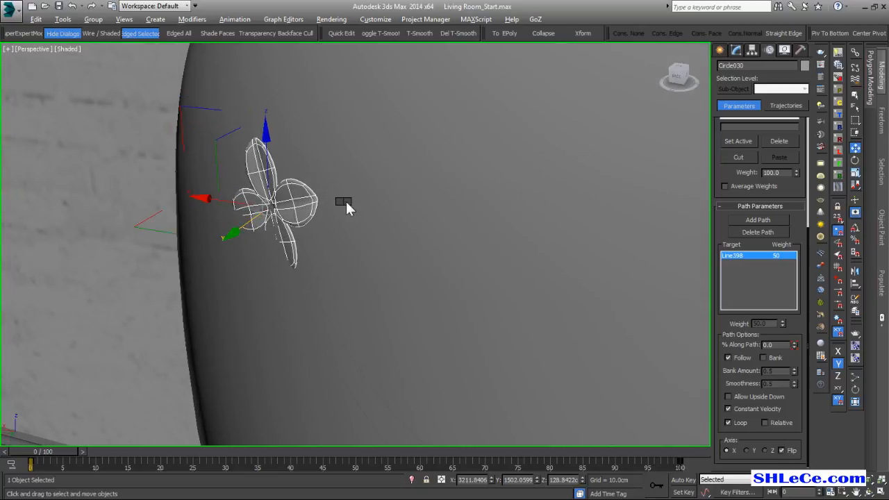
middle_click_drag(361, 188, 323, 274, "alt")
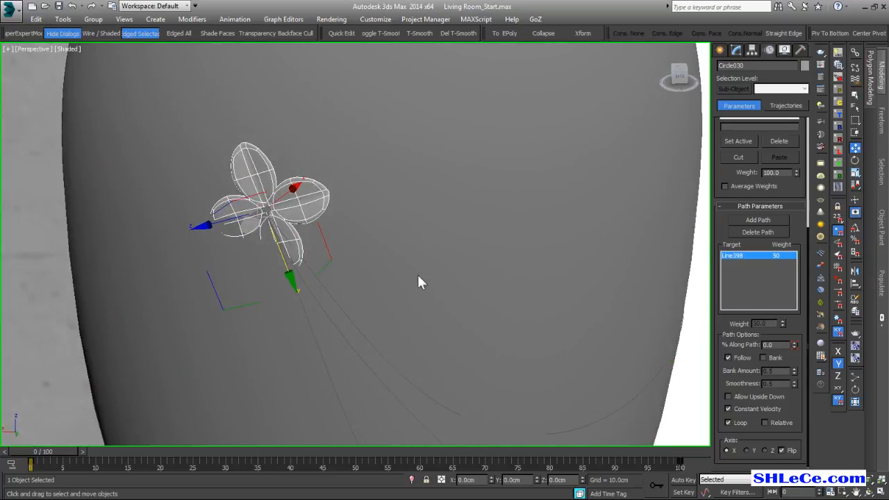
scroll(734, 180, "up", 3)
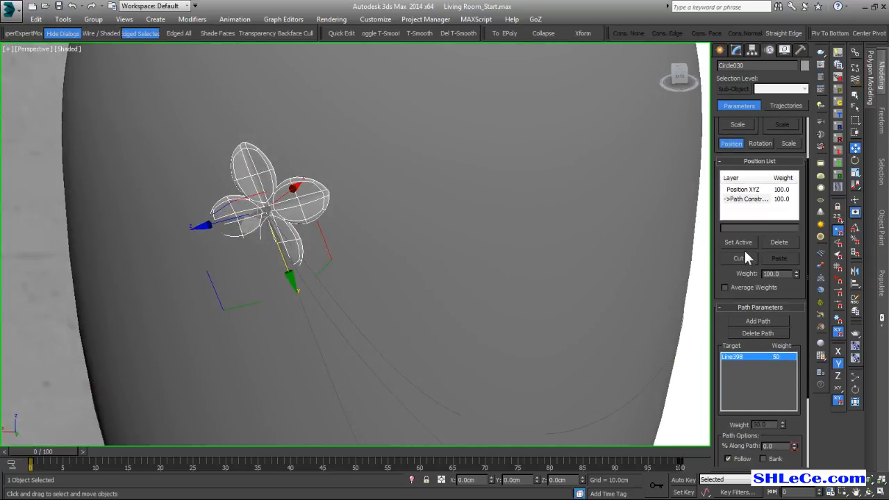
left_click(746, 191)
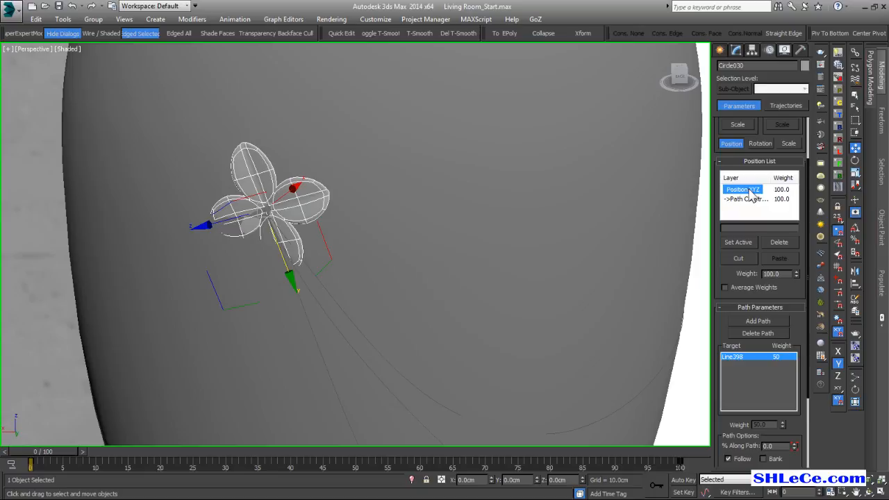
left_click(739, 242)
Nudge the flower slightly along its local X axis to adjust how it sits against the vase surface.
middle_click_drag(382, 227, 433, 245, "alt")
scroll(241, 206, "up", 3)
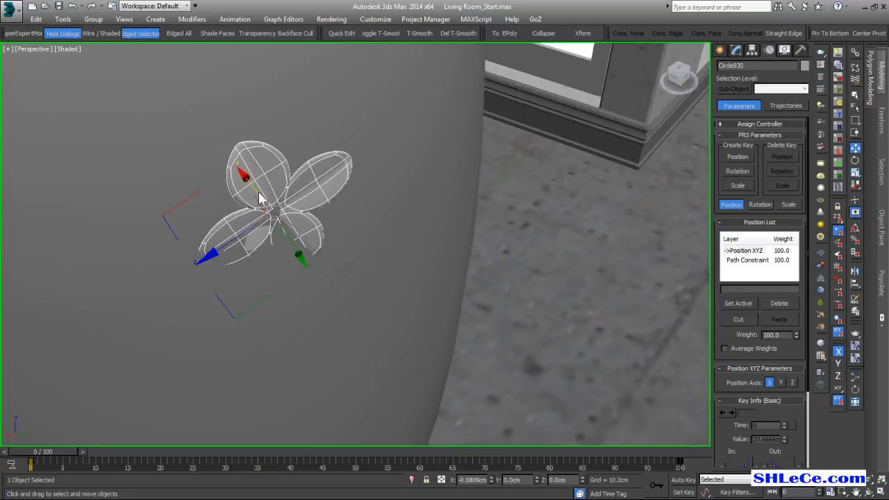
middle_click_drag(248, 193, 231, 200, "alt")
left_click_drag(229, 192, 234, 197)
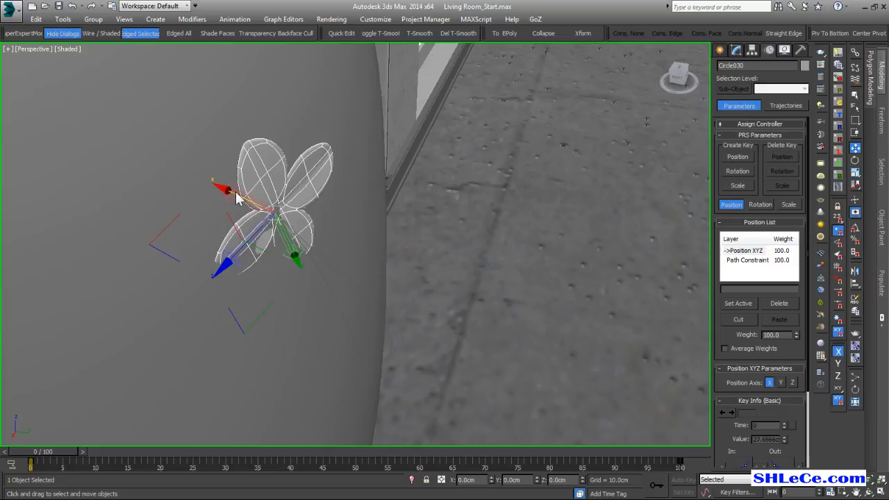
left_click_drag(236, 198, 234, 195)
middle_click_drag(234, 196, 232, 254, "alt")
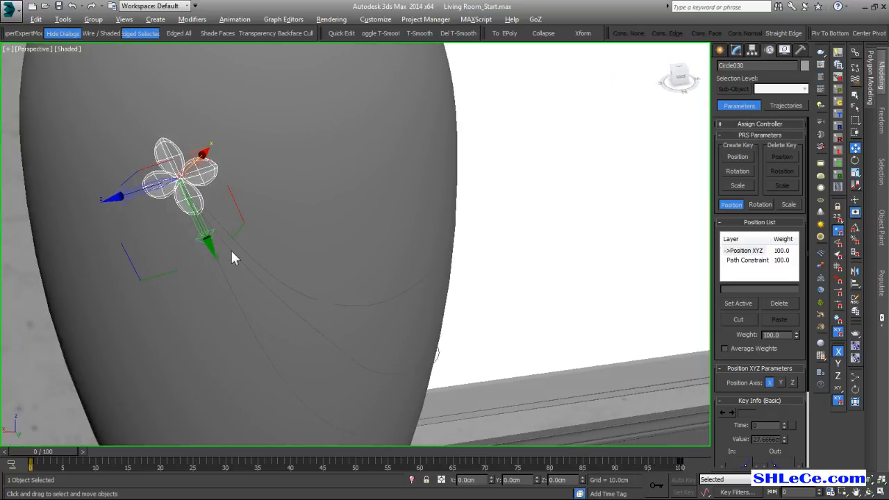
Scrub the timeline to about frame 47 and back to 0 to examine how the flower travels along the vase.
key("Insert")
left_click_drag(55, 447, 331, 450)
left_click_drag(331, 451, 355, 451)
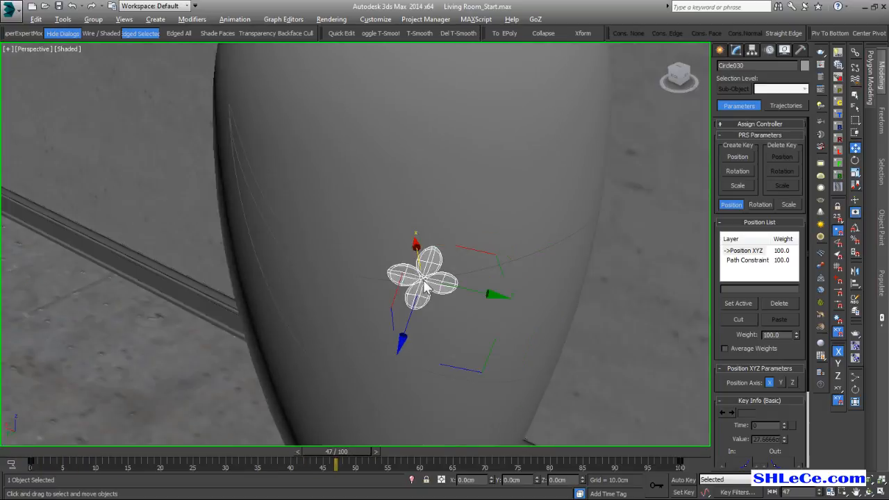
middle_click_drag(425, 281, 387, 299, "alt")
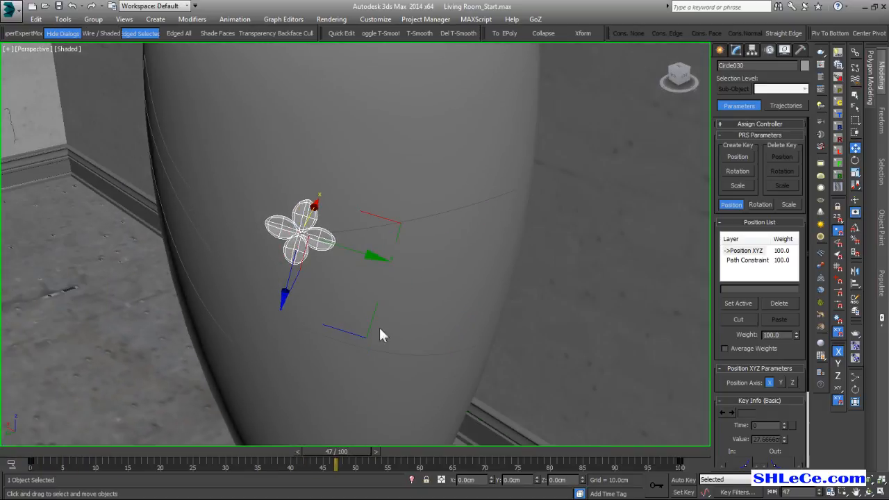
left_click_drag(345, 458, 27, 450)
middle_click_drag(164, 252, 281, 313, "alt")
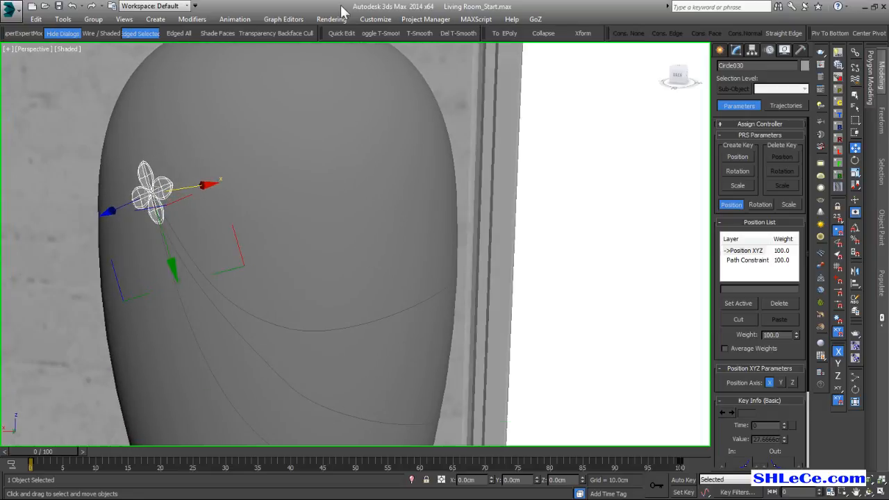
Open the Curve Editor for the flower and resize it so both the curves and the vase can be seen.
left_click(283, 18)
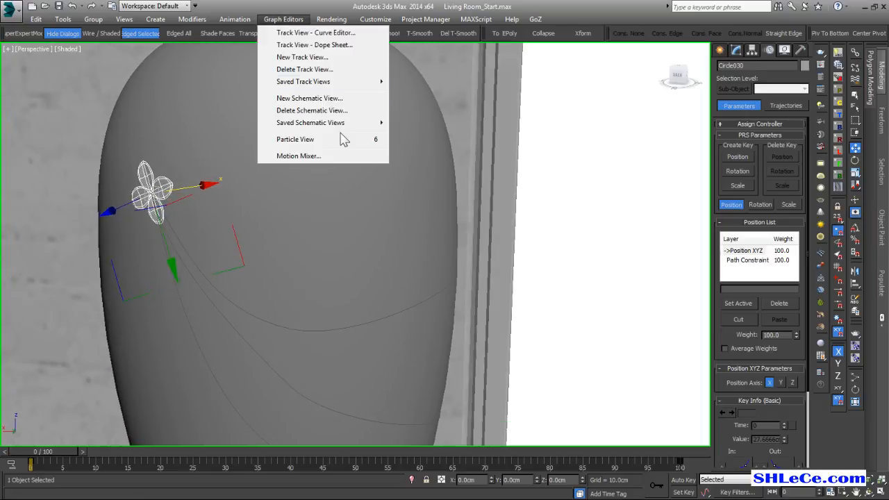
left_click(347, 34)
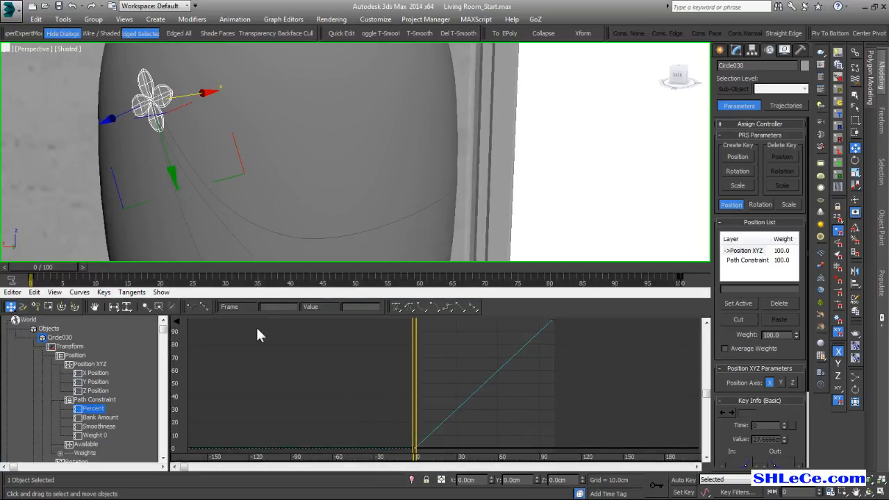
left_click_drag(61, 271, 34, 275)
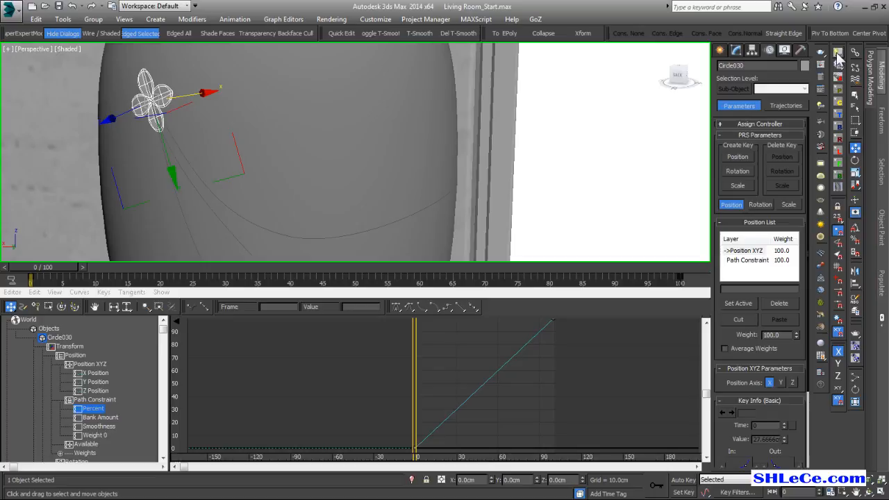
left_click(837, 56)
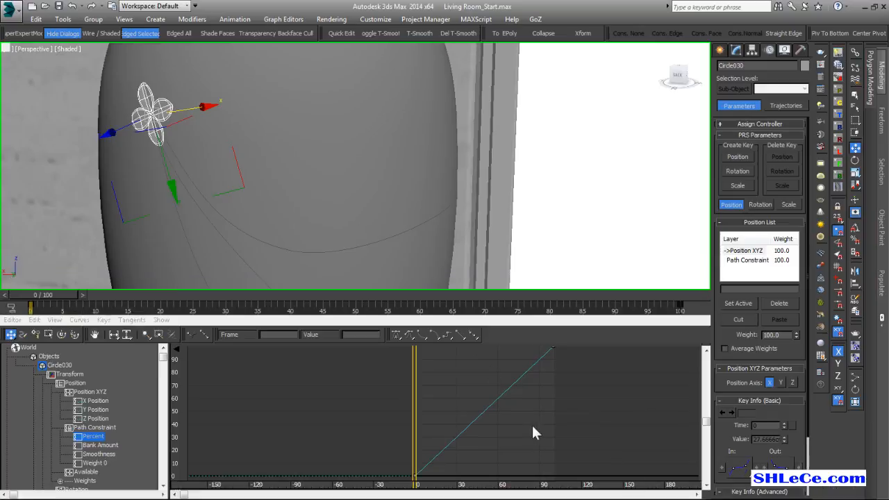
mouse_move(343, 199)
middle_mouse_down("alt")
mouse_move(328, 204)
mouse_move(334, 186)
middle_mouse_up("alt")
Display the flower's X Rotation curve and activate the Rotate tool to check the matching rotation axis.
left_click_drag(163, 357, 167, 415)
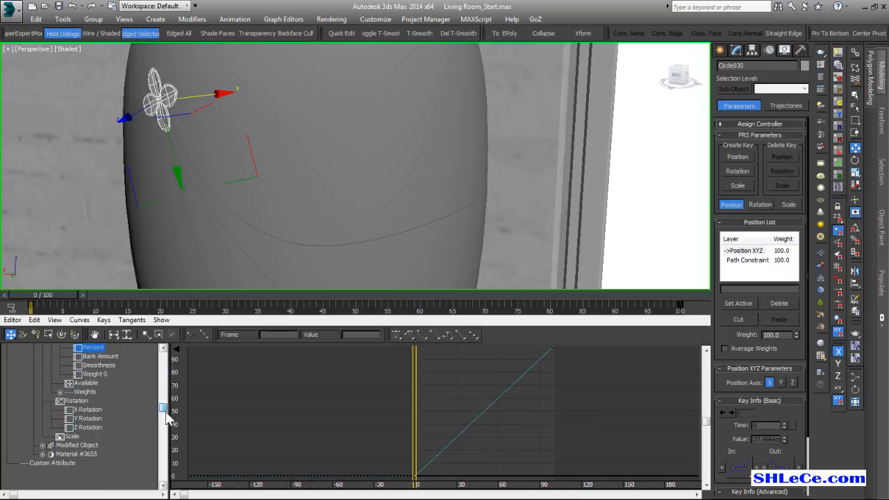
left_click(89, 410)
middle_click_drag(298, 194, 311, 160, "alt")
key("e")
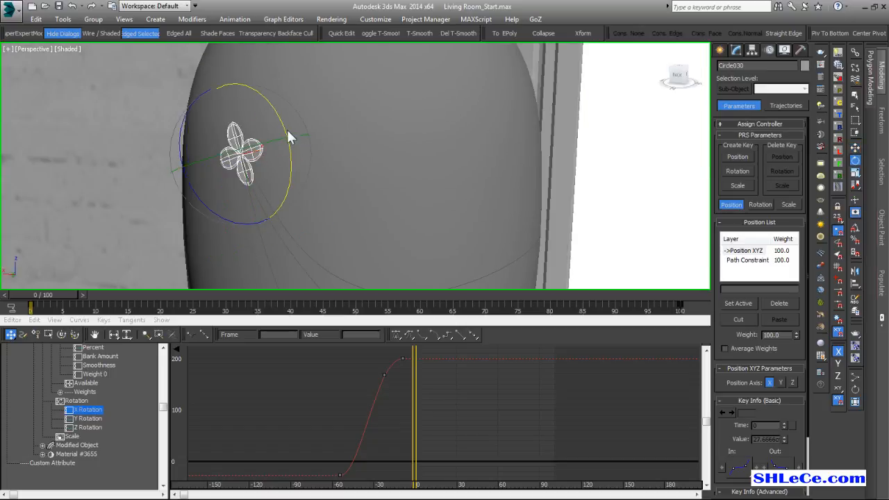
left_click_drag(284, 130, 319, 179)
middle_click_drag(442, 384, 341, 417)
scroll(368, 369, "down", 2)
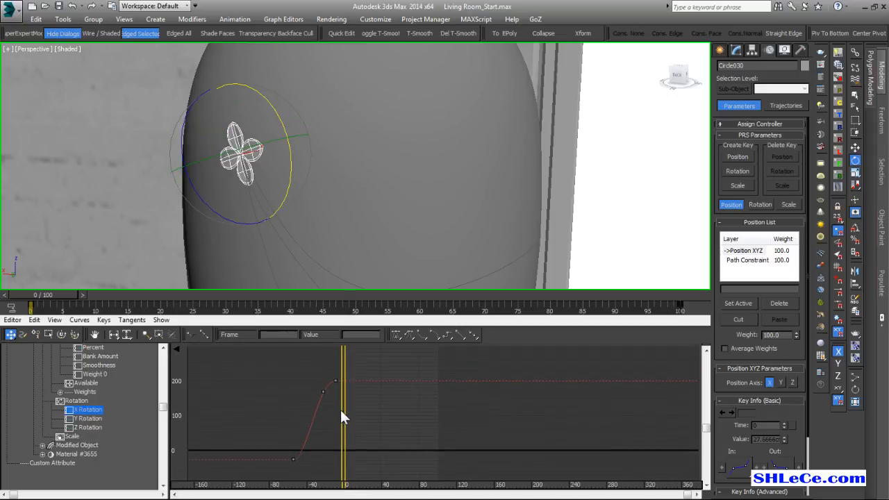
Restrict key moves to vertical and add keys to the flower's X Rotation curve at frames -1 and 100.
left_click(36, 334)
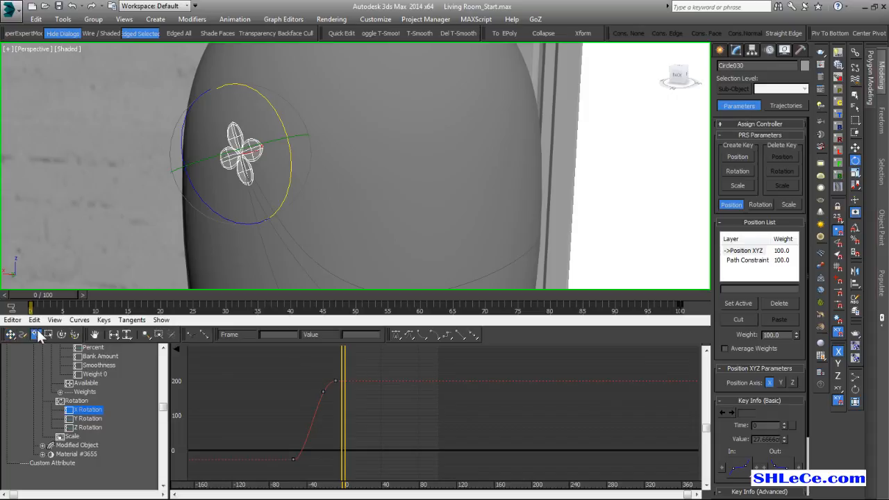
left_click(11, 337)
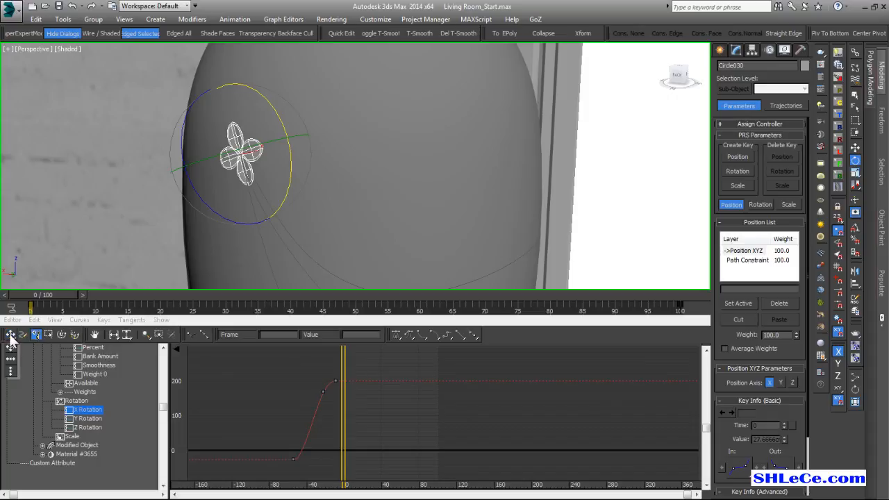
left_click(11, 371)
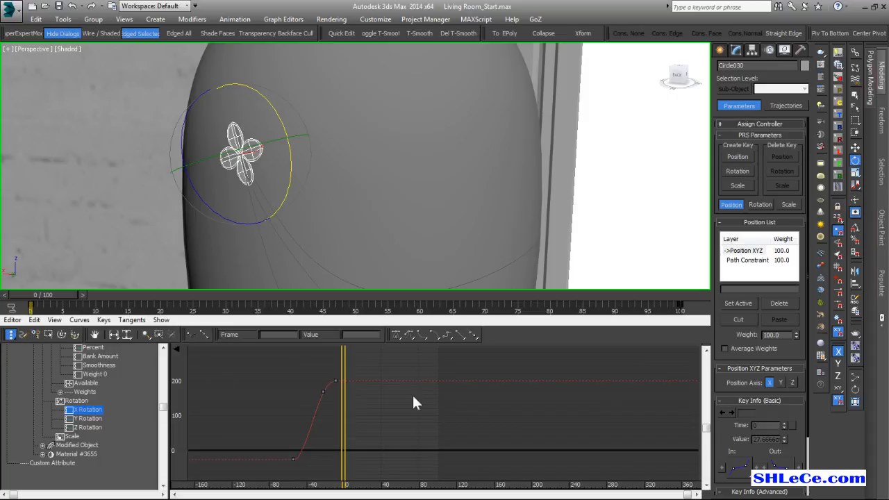
scroll(332, 392, "up", 3)
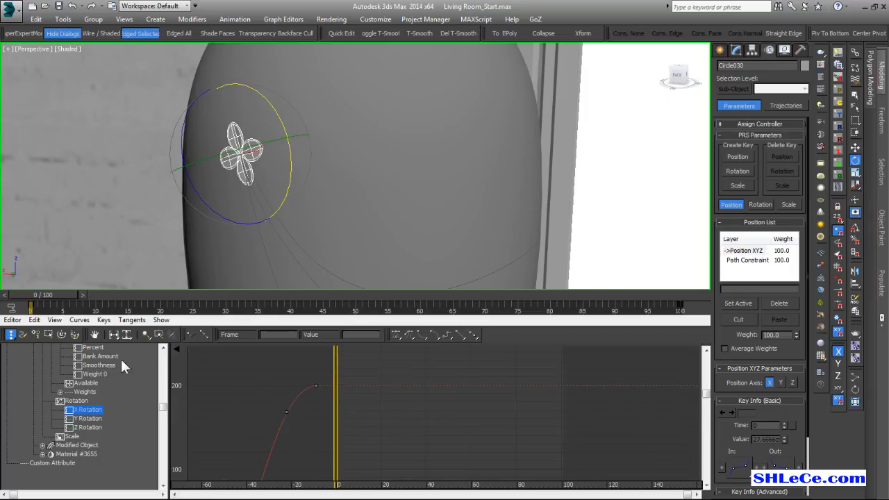
left_click(333, 385)
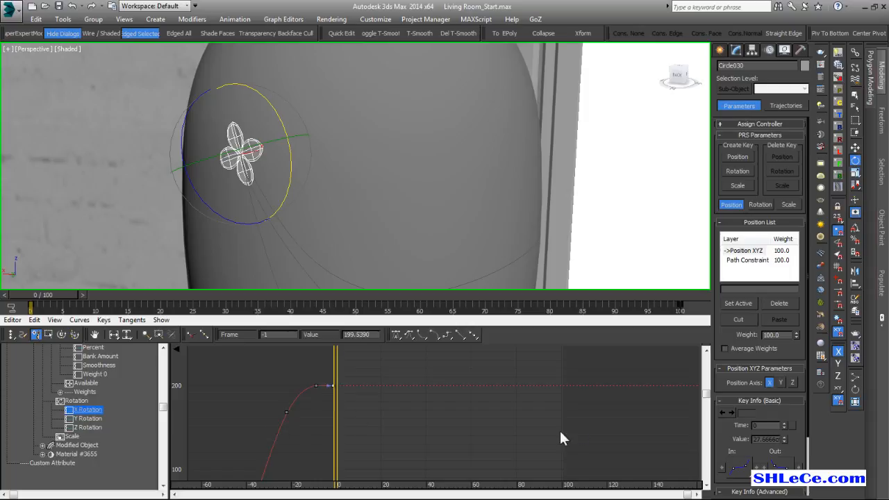
left_click(561, 386)
middle_click_drag(420, 394, 341, 406)
scroll(336, 386, "down", 3)
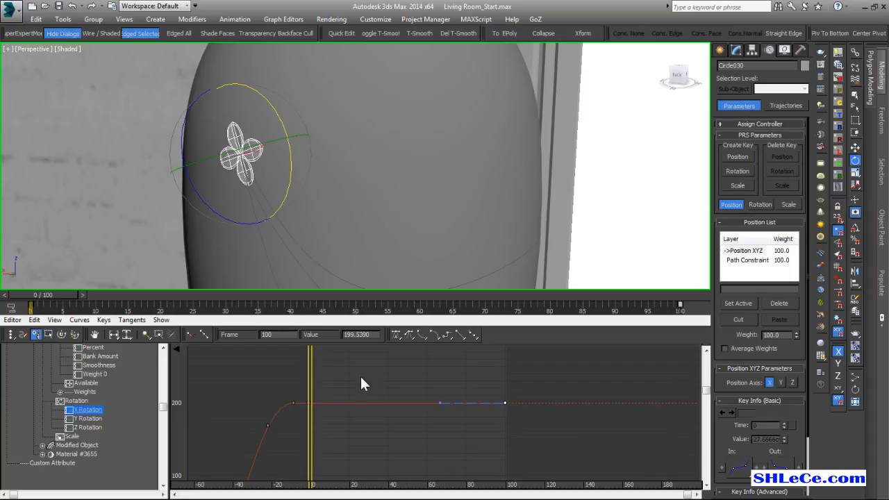
Add alternating high and low keys to the flower's X Rotation curve between frames 0 and 100, ranging from about -200 to 440.
middle_click_drag(390, 391, 375, 430, "ctrl+alt")
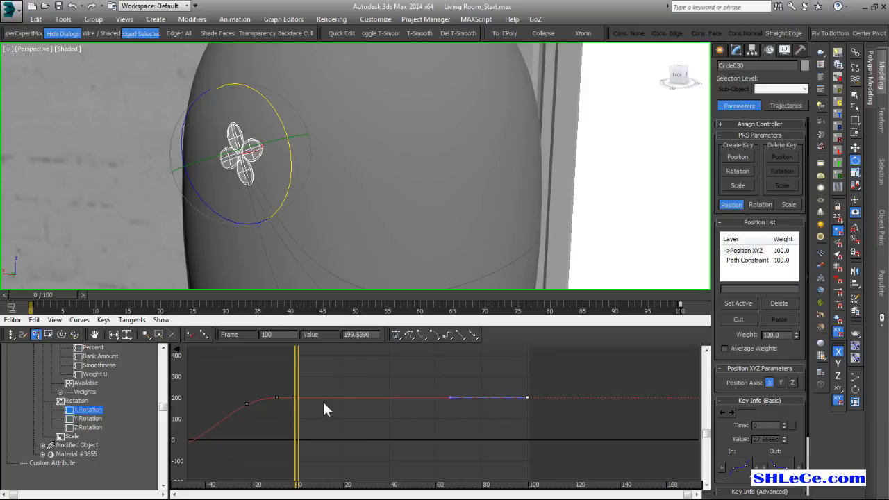
left_click_drag(311, 405, 438, 481)
left_click_drag(482, 445, 483, 344)
left_click_drag(506, 373, 476, 419)
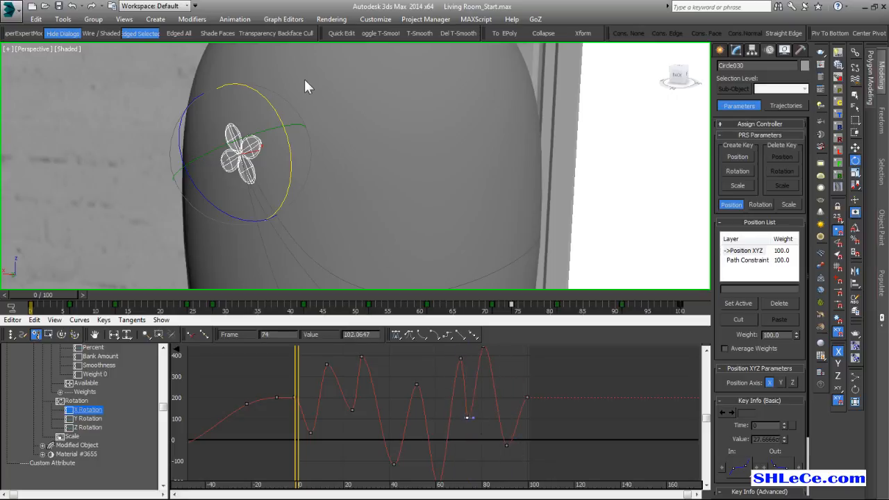
Turn on ghosting for the selected flower and view its positions along the vase curve.
left_click(203, 19)
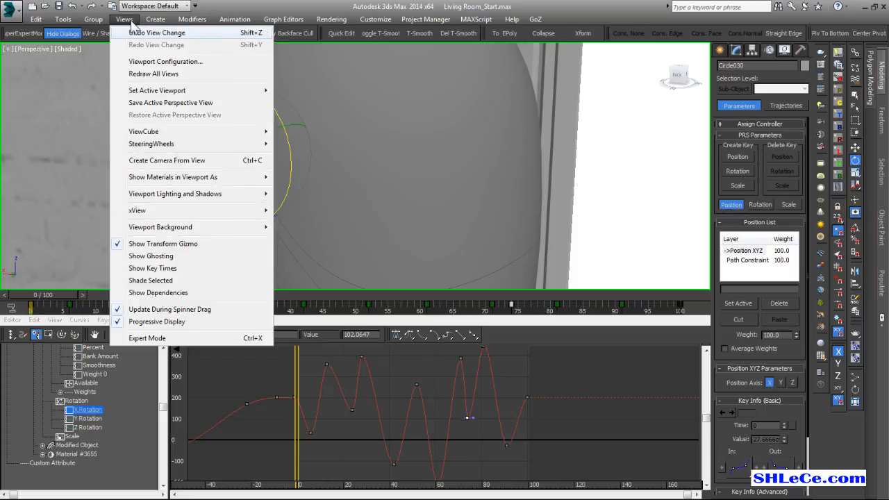
left_click(177, 256)
middle_click_drag(537, 161, 474, 192, "alt")
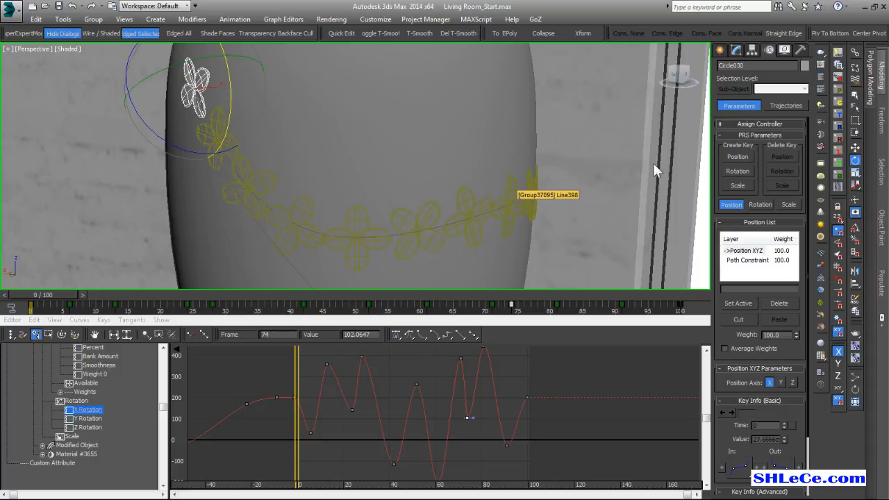
Examine the ghosting frame options in the viewport preferences and leave them without saving changes.
left_click(838, 53)
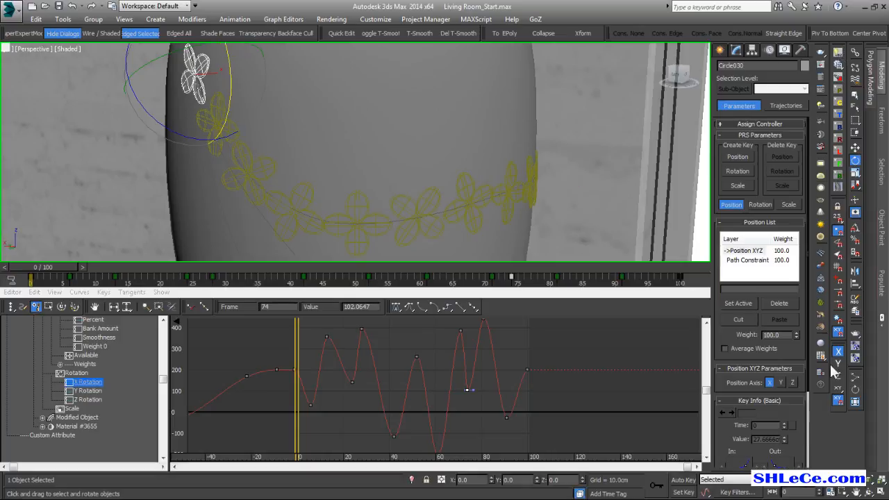
right_click(869, 479)
left_click(530, 382)
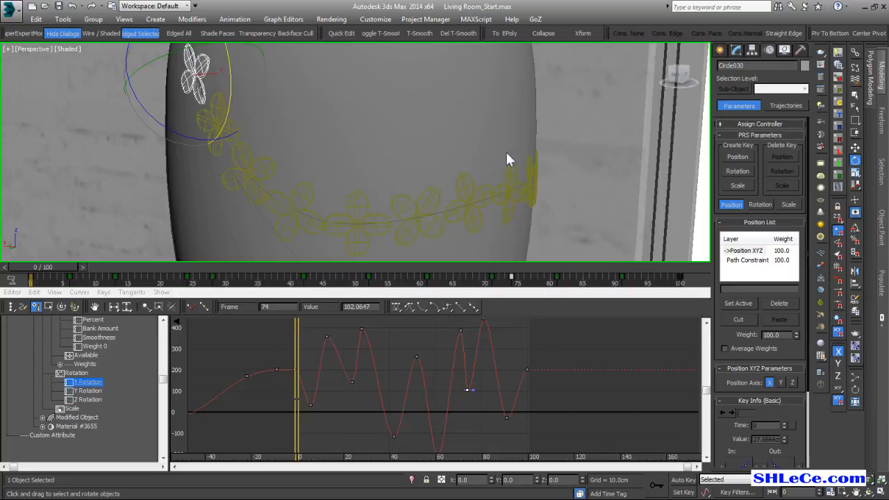
left_click(375, 18)
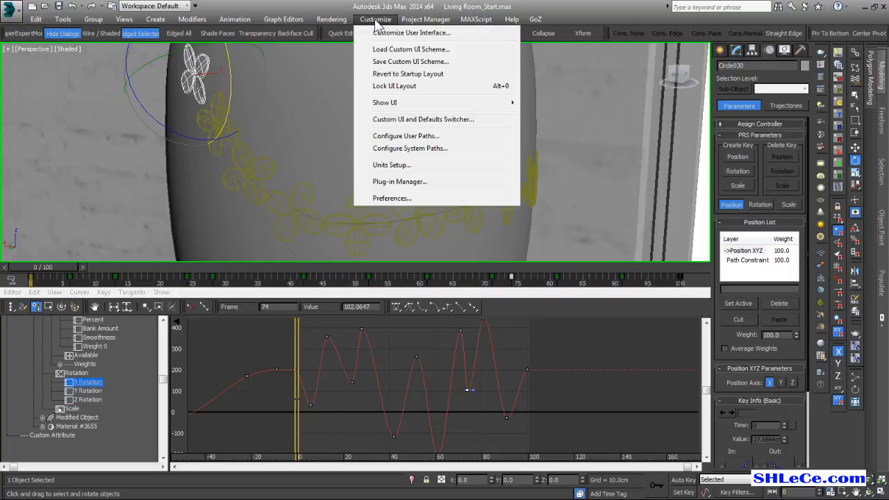
left_click(392, 199)
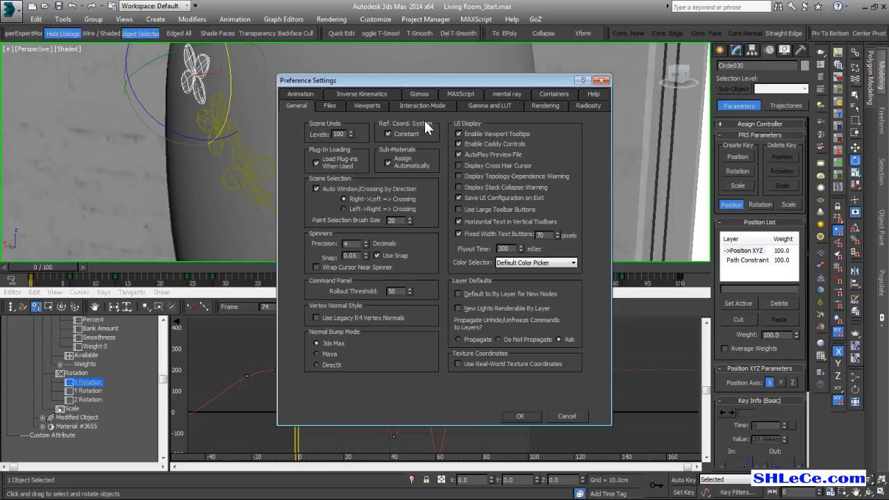
left_click(367, 105)
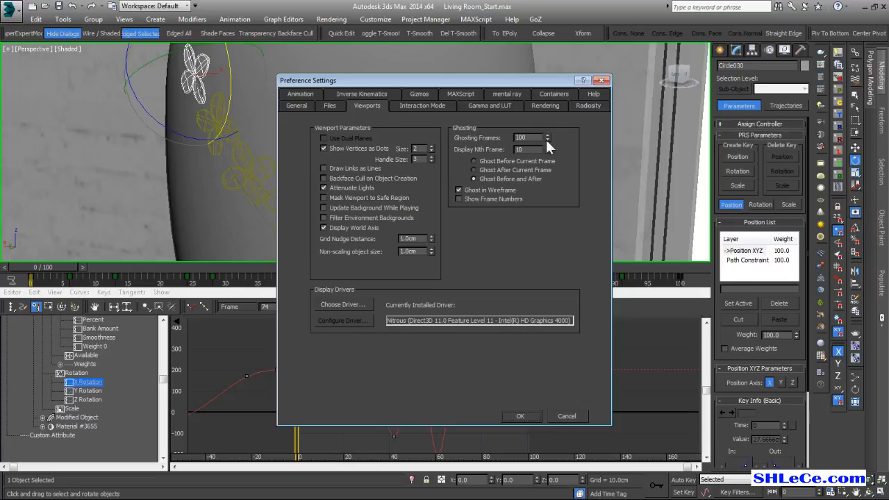
left_click_drag(537, 140, 519, 139)
left_click(567, 416)
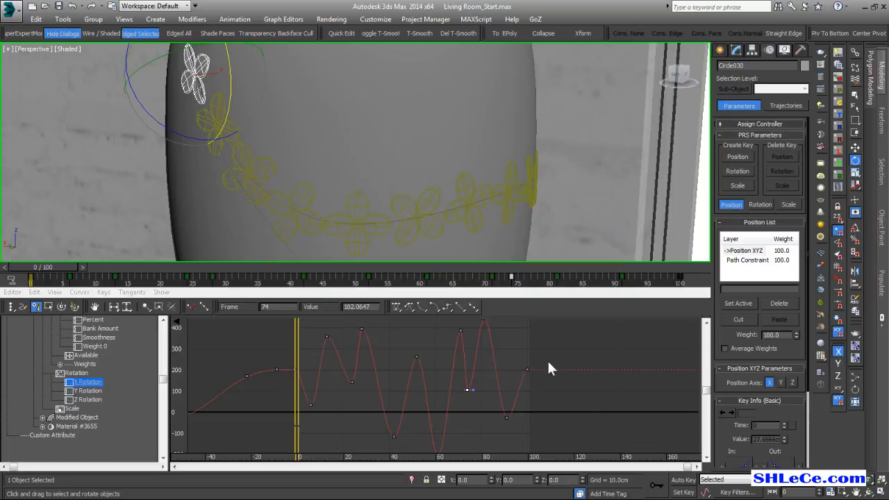
Move to frame 49 and add more X Rotation keys, including about 459 at frame 39 and -210 at frame 9.
left_click_drag(52, 269, 357, 259)
key("e")
scroll(401, 399, "down", 3)
left_click_drag(364, 375, 372, 320)
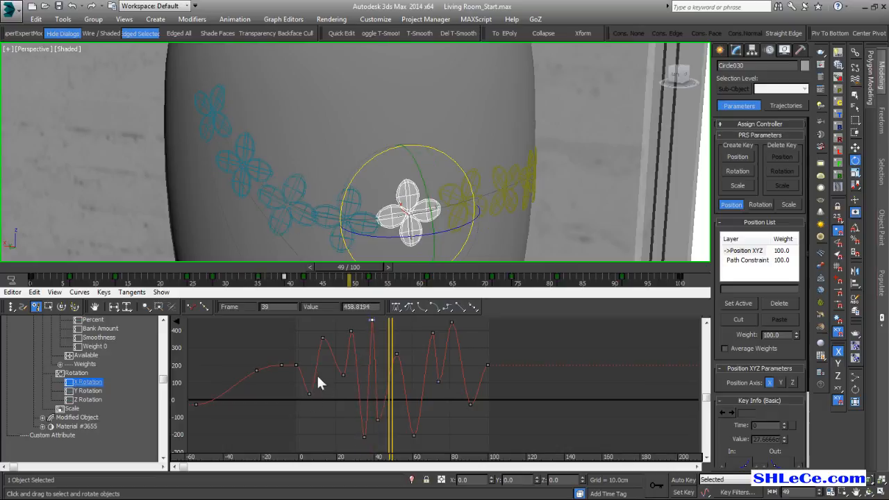
left_click_drag(315, 374, 321, 432)
Try an extra key at frame 3 on the X Rotation curve and delete it.
mouse_move(11, 306)
left_mouse_down()
mouse_move(13, 329)
mouse_move(11, 321)
left_mouse_up()
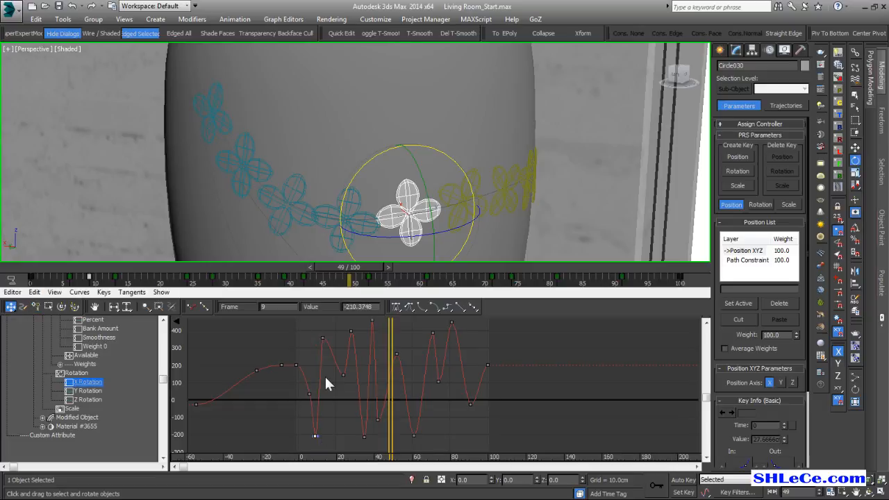
left_click(302, 380)
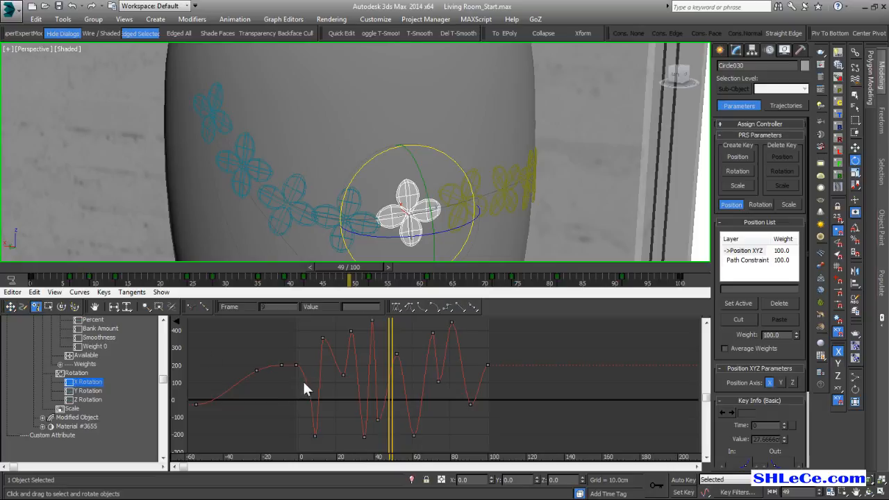
mouse_move(305, 379)
left_mouse_down()
mouse_move(290, 383)
mouse_move(281, 410)
mouse_move(303, 375)
left_mouse_up()
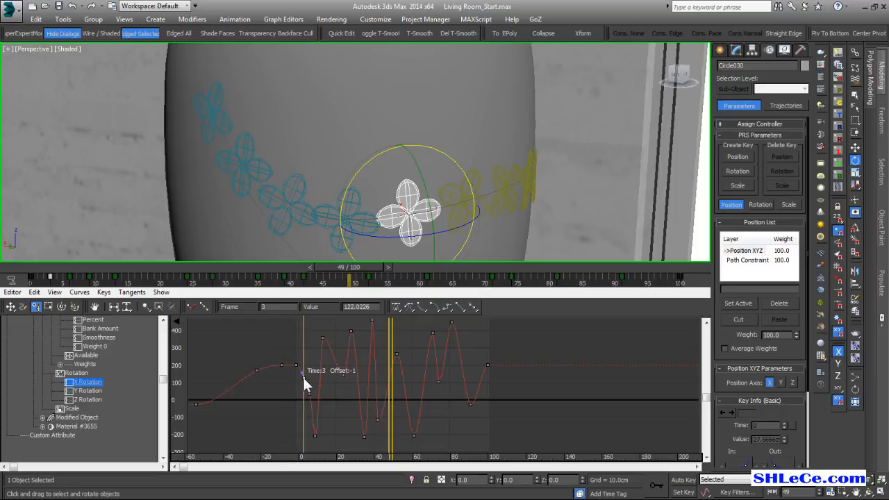
key("Delete")
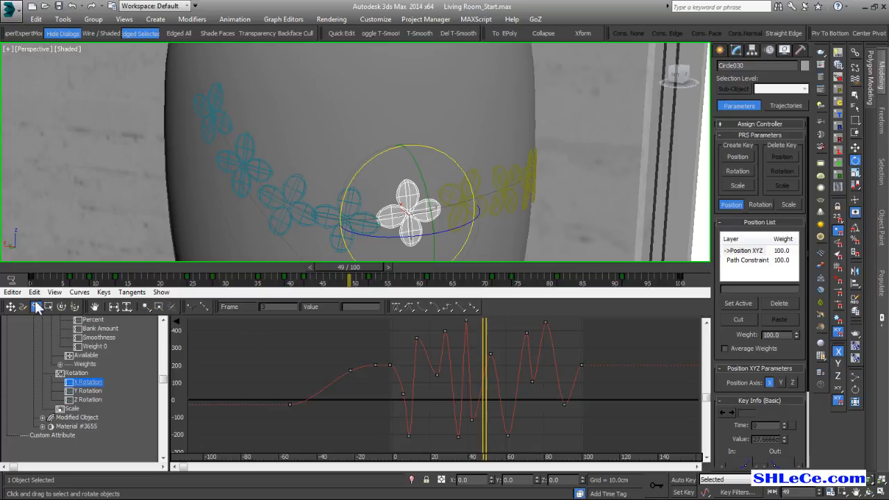
Restrict key moves to vertical again and return the timeline to frame 0.
left_click_drag(10, 306, 12, 343)
scroll(509, 379, "down", 2)
middle_click_drag(560, 354, 496, 361)
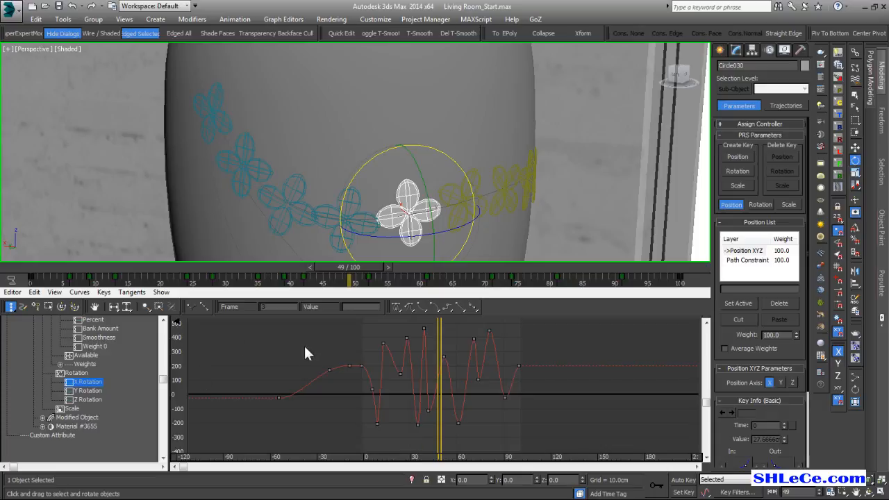
scroll(281, 361, "up", 1)
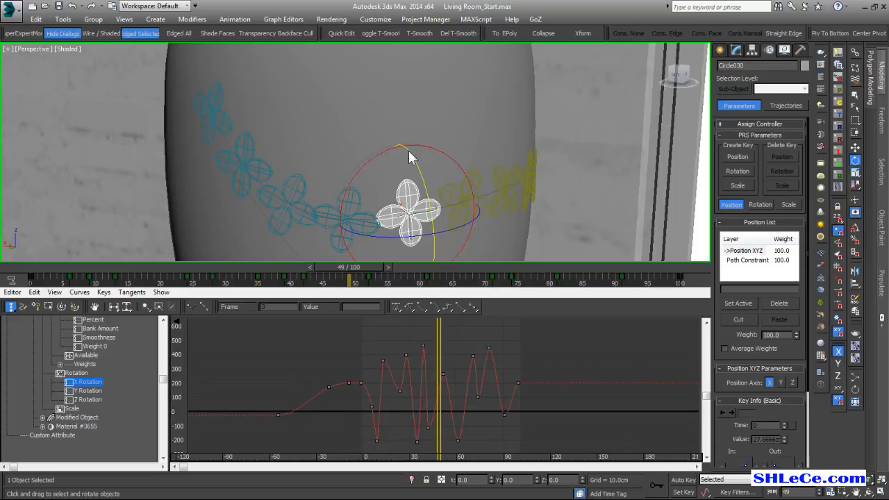
middle_click_drag(390, 213, 368, 171)
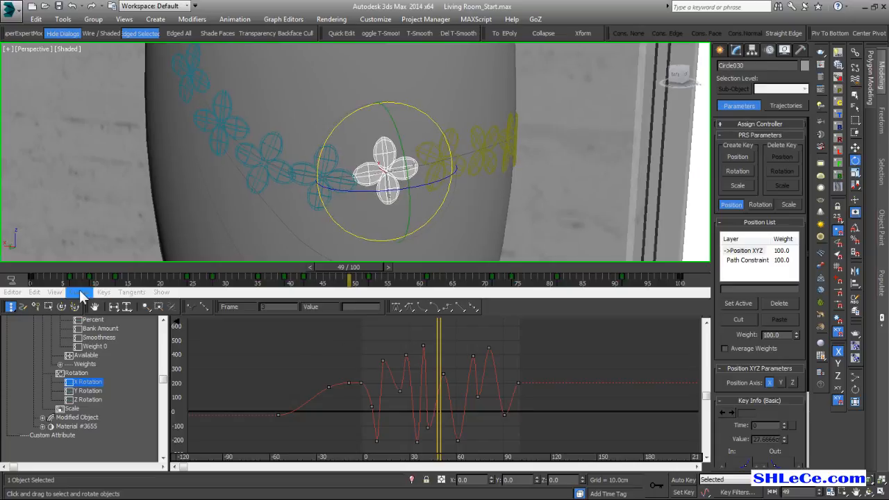
mouse_move(40, 274)
left_mouse_down()
mouse_move(31, 278)
mouse_move(383, 282)
mouse_move(4, 281)
left_mouse_up()
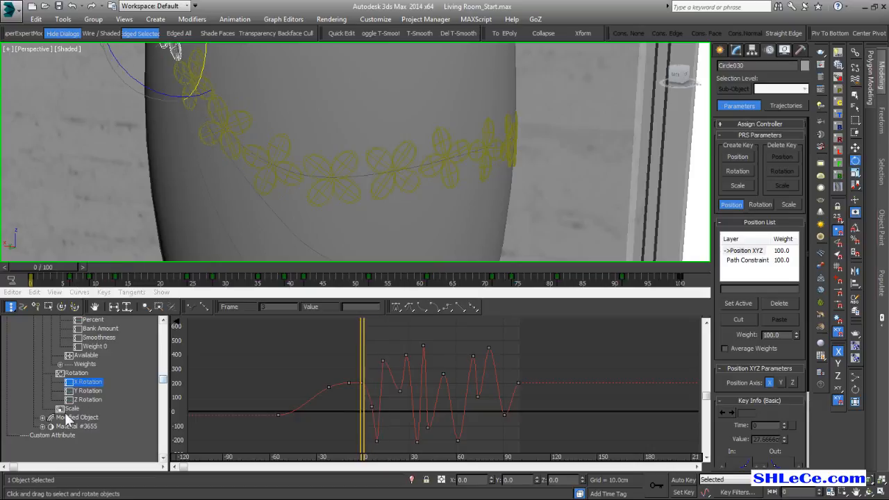
Display the flower's Scale curve and add keys near frame 0 and at frame 100.
key("e")
mouse_move(380, 389)
middle_mouse_down()
mouse_move(387, 386)
mouse_move(373, 382)
mouse_move(381, 384)
mouse_move(373, 393)
middle_mouse_up()
middle_click_drag(345, 174, 317, 214)
middle_click_drag(325, 147, 332, 174, "ctrl+alt")
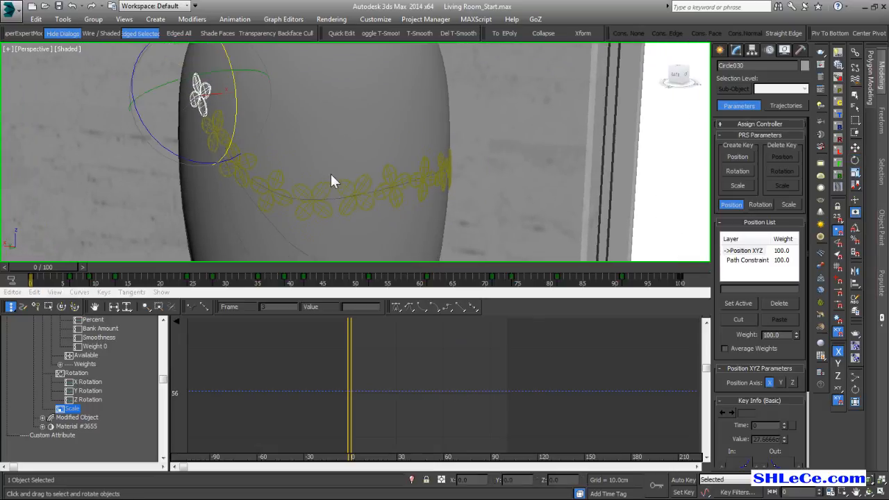
left_click(34, 306)
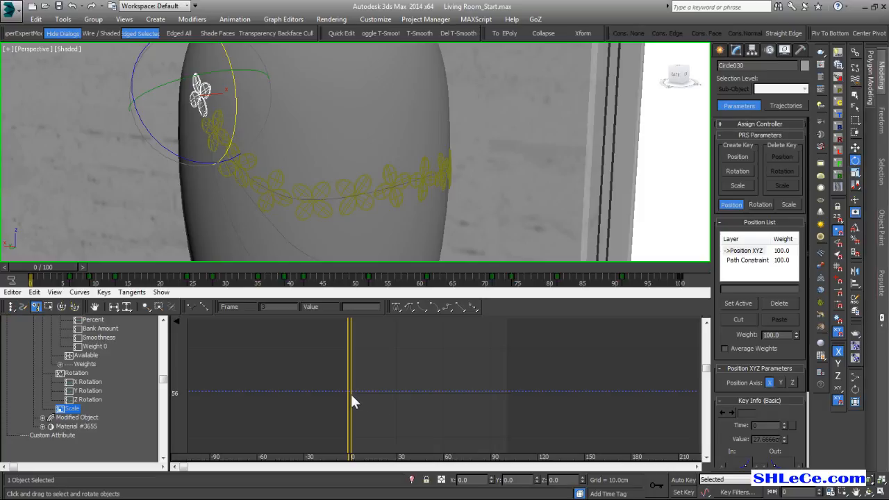
left_click(347, 390)
left_click(504, 390)
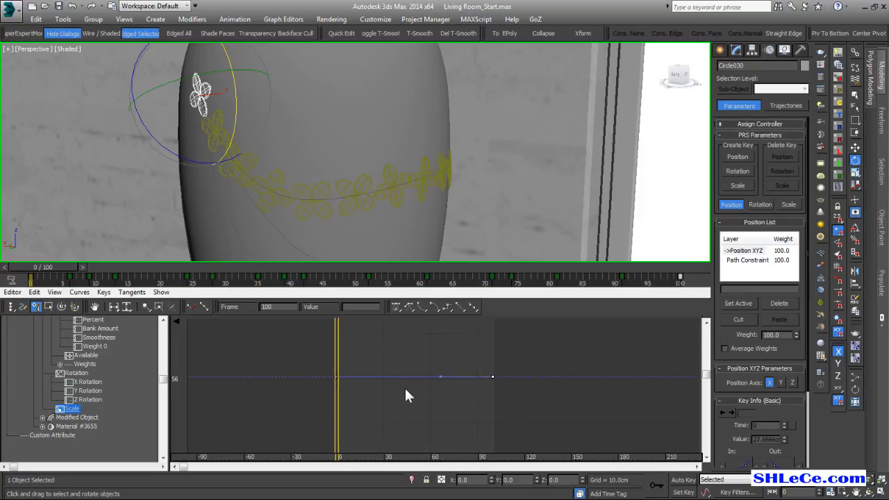
Examine the X, Y and Z components of the Scale curve between frames 0 and 100 over a wider value range.
middle_click_drag(399, 373, 399, 377)
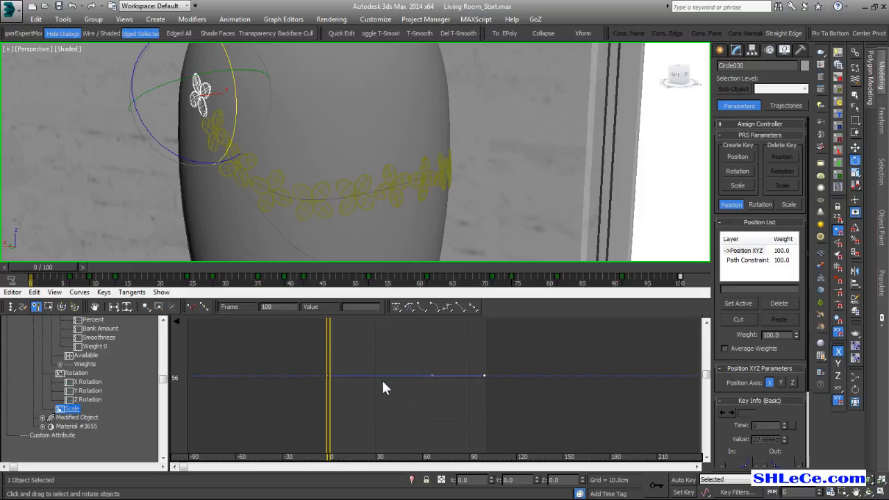
scroll(369, 392, "down", 1)
middle_click_drag(369, 394, 387, 371)
scroll(384, 391, "down", 5)
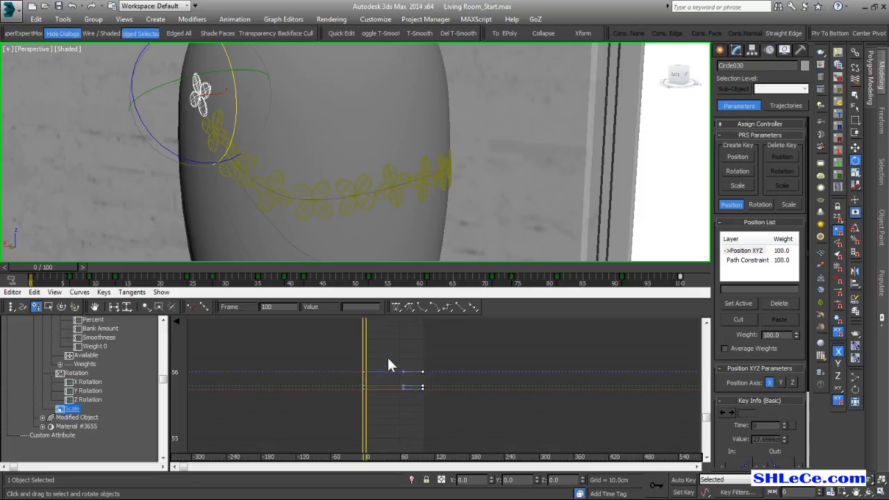
middle_click_drag(393, 348, 393, 386, "ctrl+alt")
scroll(394, 367, "up", 1)
scroll(393, 367, "down", 1, "ctrl")
scroll(394, 368, "up", 3, "ctrl")
scroll(418, 350, "down", 5)
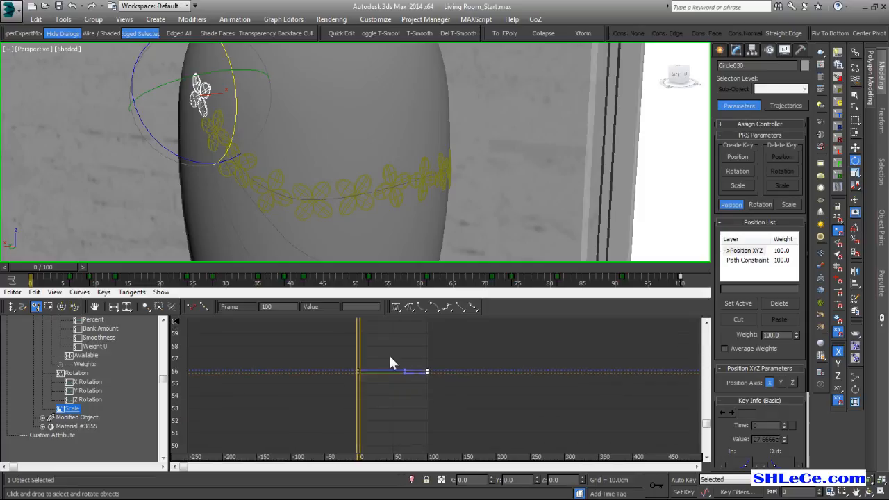
scroll(397, 362, "up", 2, "ctrl")
middle_click_drag(401, 364, 414, 407, "ctrl+alt")
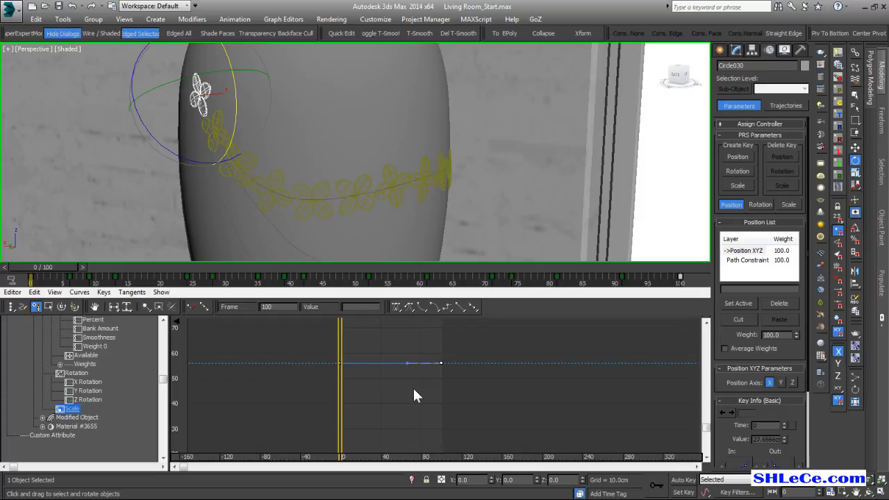
scroll(411, 380, "down", 1)
scroll(403, 379, "down", 1)
scroll(413, 368, "up", 4)
middle_click_drag(417, 363, 457, 389)
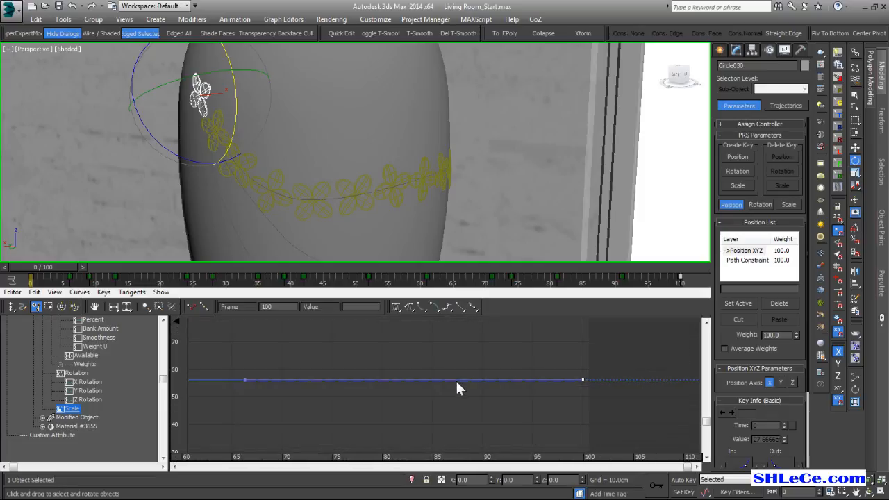
Add alternating keys to the Scale curve from near frame 100 back to about frame 47, with values between about 13 and 56.
middle_click_drag(403, 381, 489, 374)
scroll(438, 379, "down", 2)
left_click_drag(604, 368, 568, 318)
scroll(540, 337, "down", 2)
left_click_drag(575, 325, 575, 427)
middle_click_drag(588, 416, 536, 378)
scroll(555, 356, "down", 1)
left_click_drag(540, 374, 552, 349)
middle_click_drag(548, 361, 542, 393)
left_click_drag(529, 382, 497, 360)
left_click_drag(487, 362, 393, 356)
middle_click_drag(393, 356, 475, 366)
left_click_drag(443, 360, 472, 400)
middle_click_drag(403, 393, 421, 404)
mouse_move(433, 405)
left_mouse_down()
mouse_move(433, 380)
mouse_move(443, 427)
mouse_move(431, 411)
left_mouse_up()
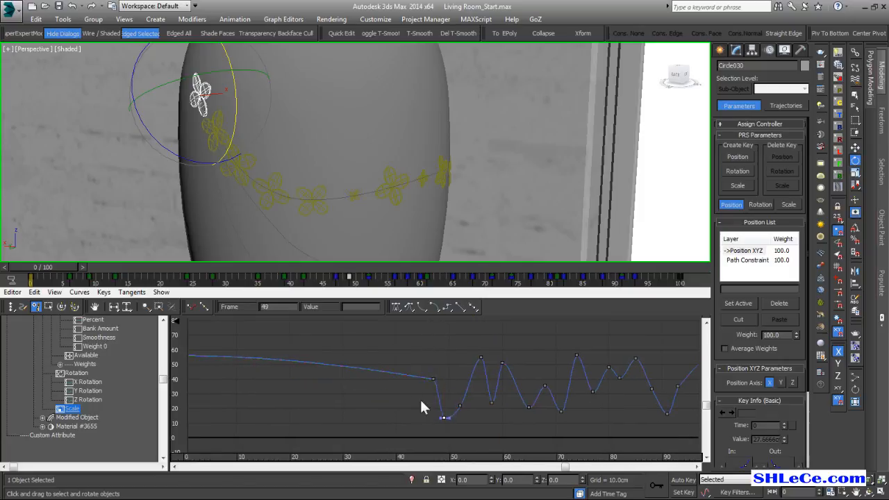
Add further Scale keys of varying height from about frame 3 to frame 53, with values between about 17 and 55.
left_click_drag(407, 376, 347, 396)
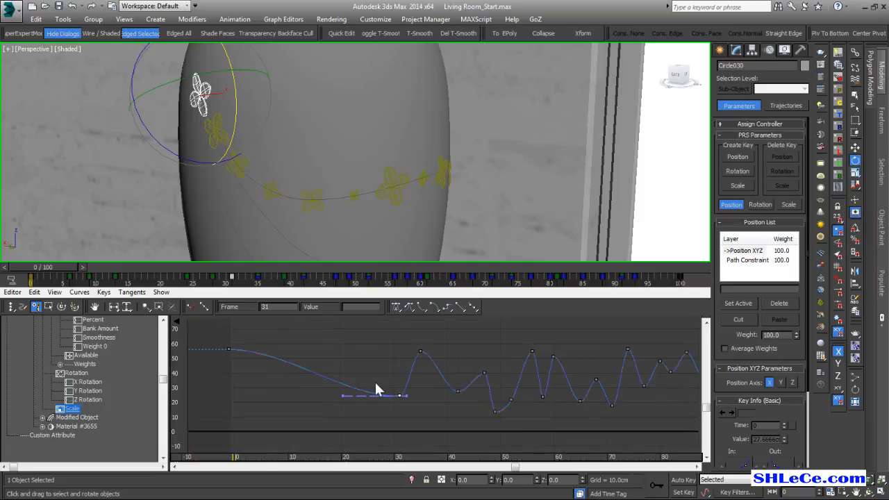
left_click_drag(352, 385, 448, 353)
left_click_drag(523, 379, 529, 391)
middle_click_drag(525, 385, 516, 386)
middle_click_drag(322, 136, 354, 139, "alt")
middle_click_drag(582, 391, 571, 390)
middle_click_drag(383, 175, 486, 171)
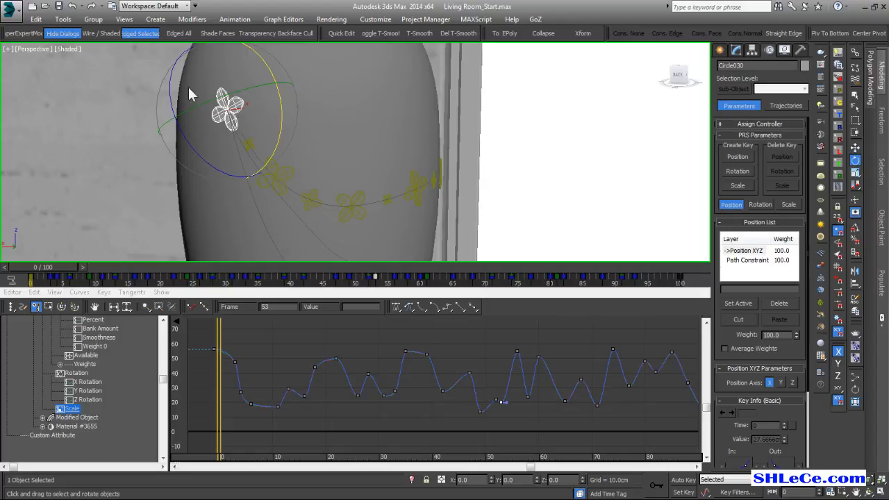
Create mesh copies of the animated flower with Snapshot, using the Range option from frame 0 to 100.
left_click(65, 19)
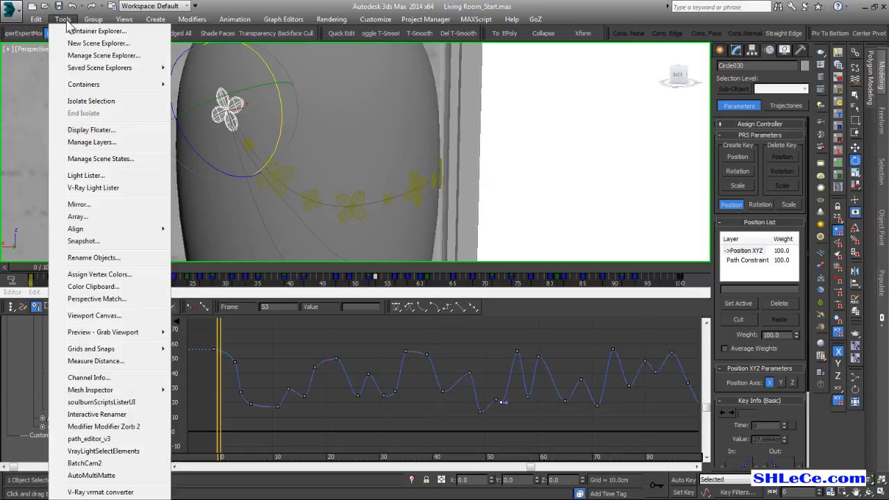
left_click(89, 241)
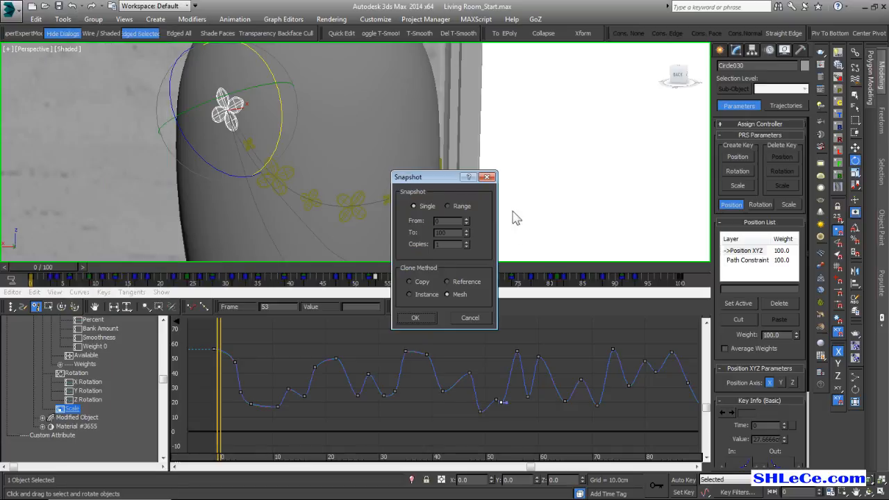
left_click_drag(426, 181, 534, 110)
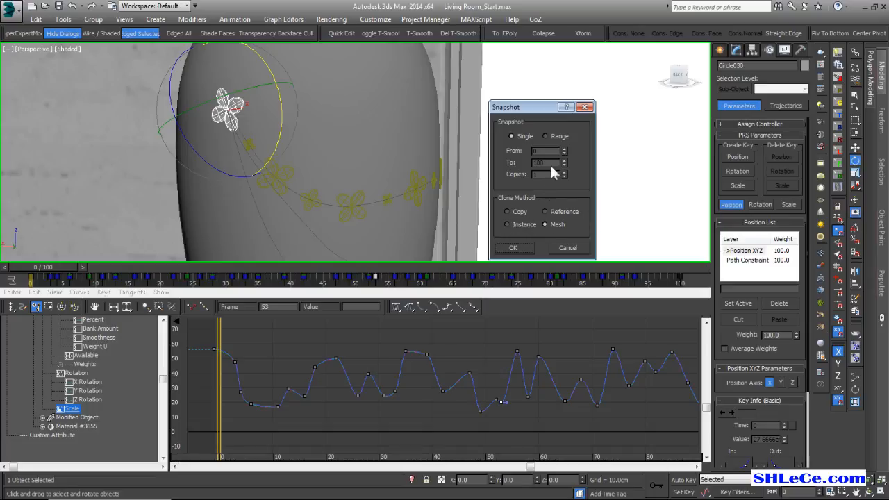
left_click(555, 138)
left_click(520, 247)
Examine the snapshot flower copies along the guide curve on the vase from several angles.
middle_click_drag(510, 172, 464, 166, "alt")
scroll(449, 189, "up", 4)
scroll(456, 164, "down", 3)
scroll(456, 165, "down", 3)
middle_click_drag(342, 169, 434, 177, "alt")
middle_click_drag(339, 128, 474, 195)
scroll(339, 143, "up", 5)
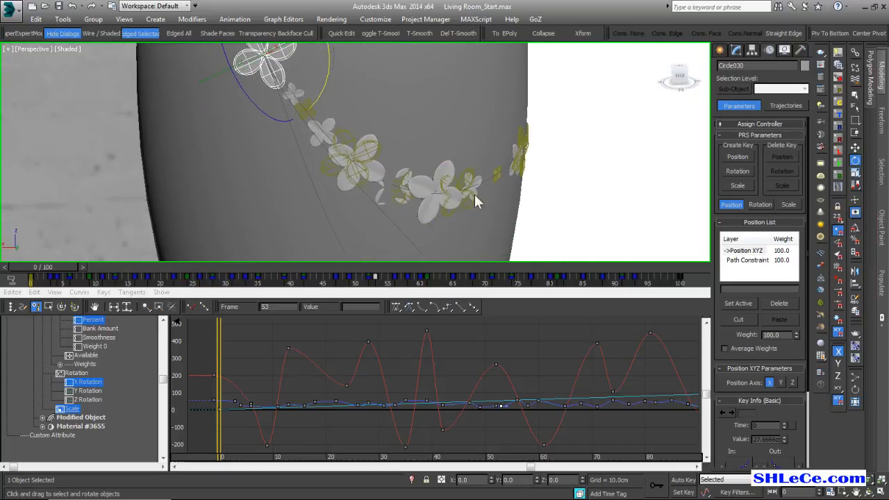
Make the Path Constraint layer active in the flower's Position List to expose its path parameters.
left_click(749, 260)
left_click_drag(789, 411, 780, 320)
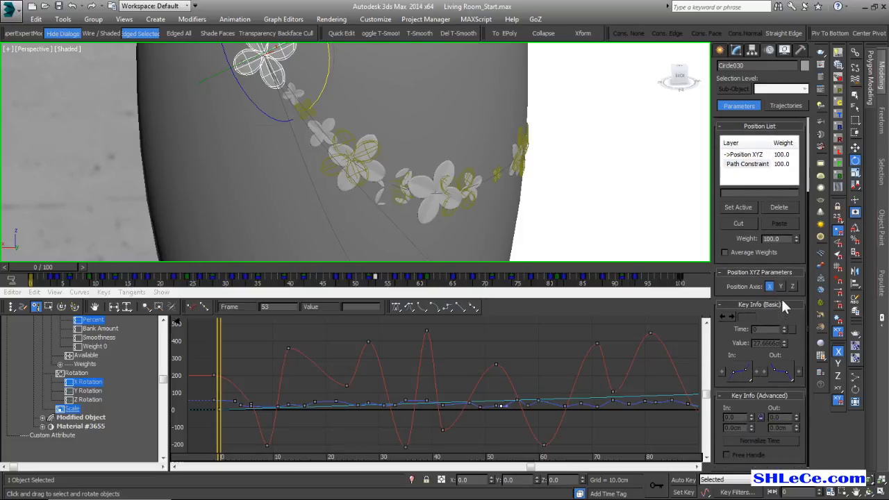
scroll(782, 304, "up", 3)
left_click(767, 261)
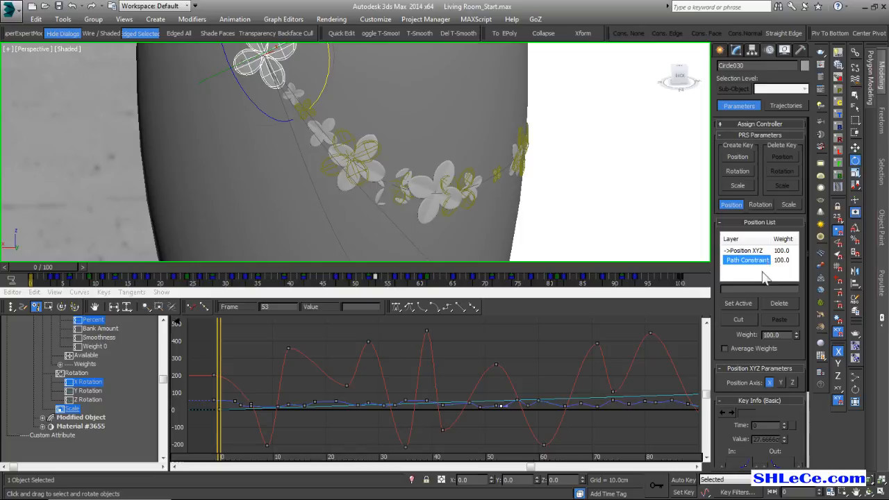
left_click(738, 302)
scroll(726, 348, "down", 3)
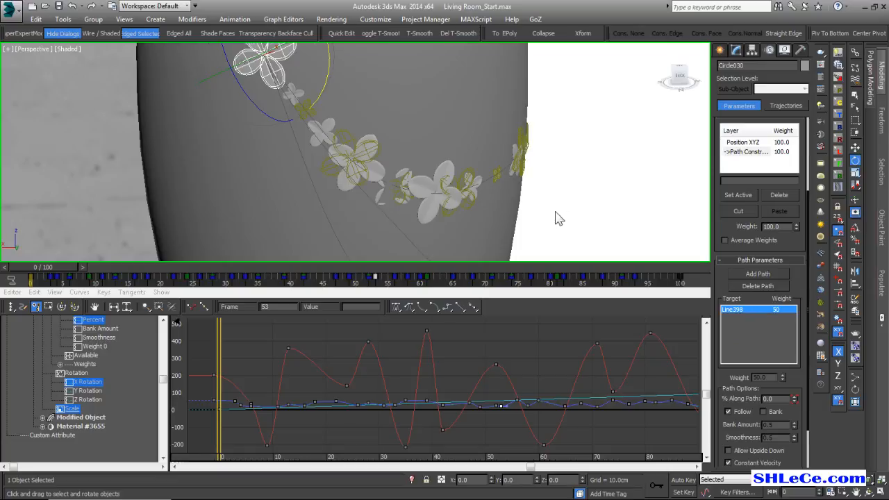
Add the second guide curve, Line396, as another target path of the flower's Path Constraint.
middle_click_drag(564, 212, 552, 207)
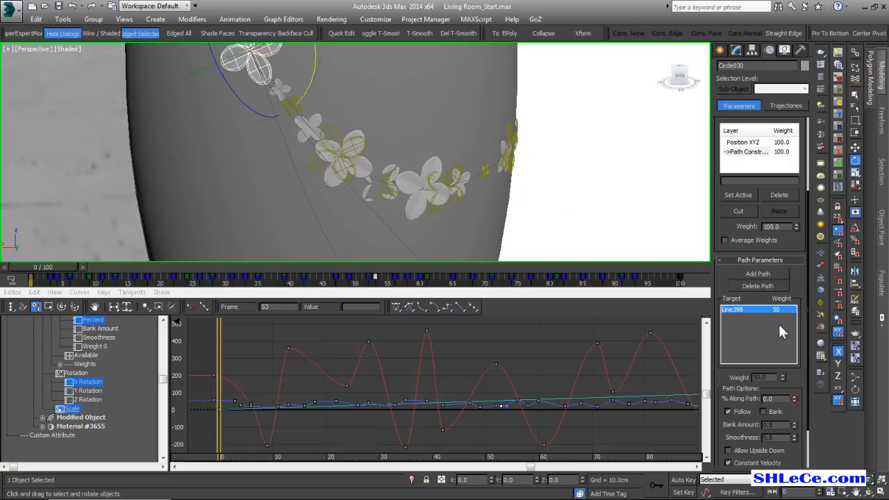
left_click(757, 274)
middle_click_drag(415, 236, 393, 215)
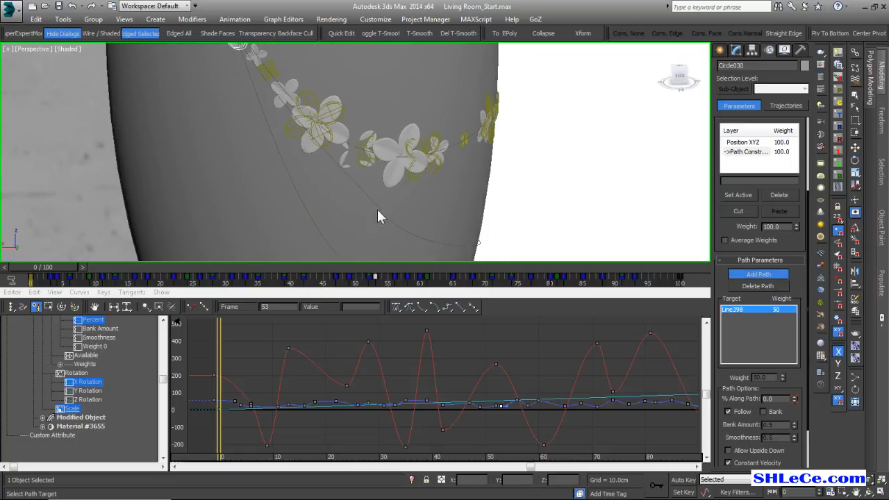
left_click(377, 210)
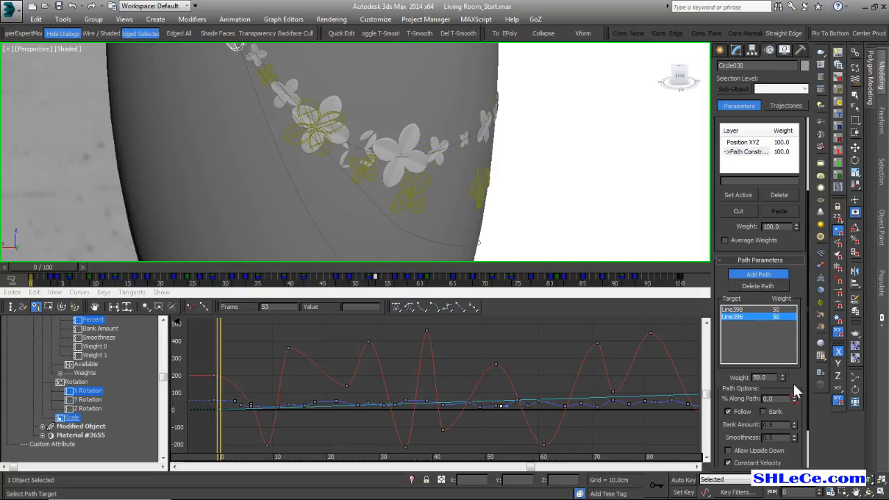
Set the path weights to 100 for Line396 and 0 for Line398.
left_click_drag(784, 377, 782, 363)
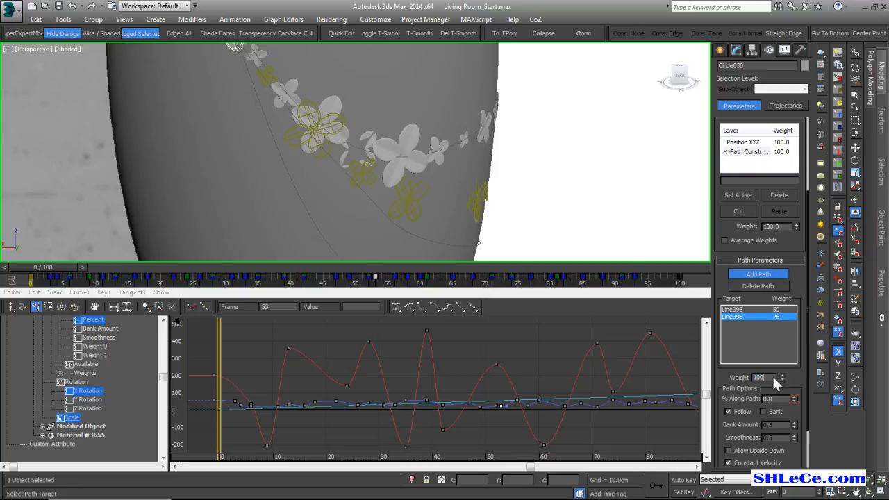
key("Return")
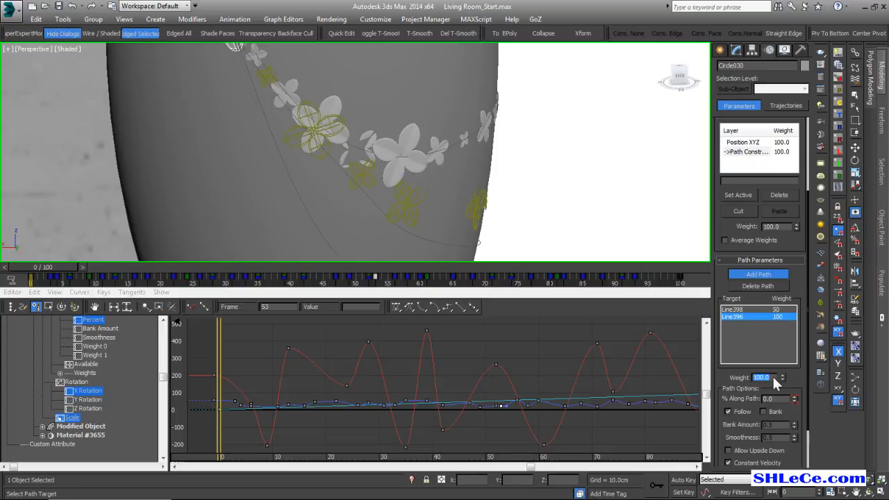
left_click(762, 309)
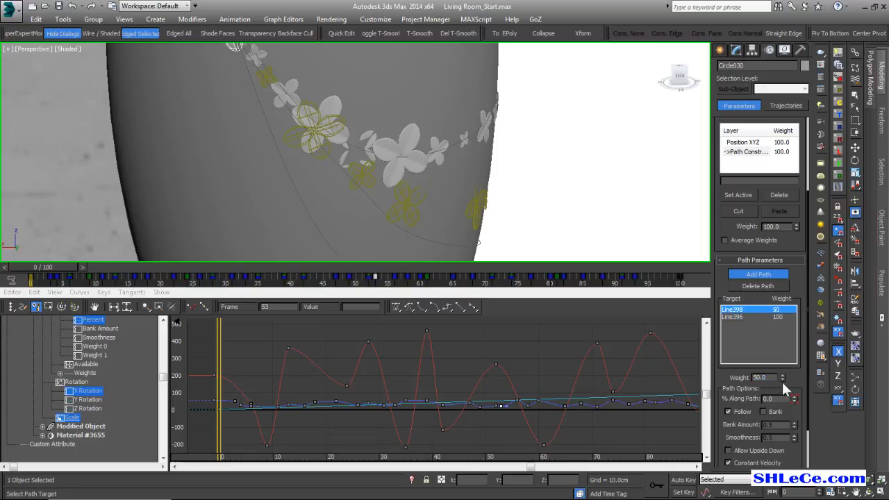
right_click(782, 375)
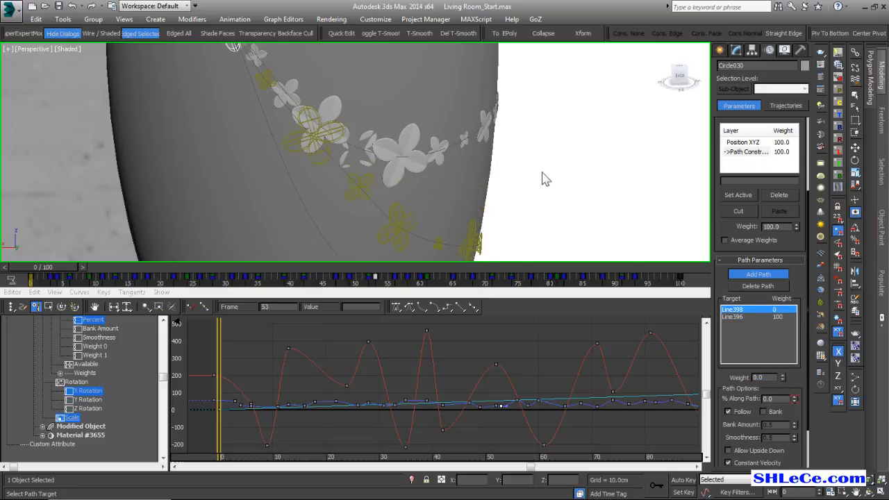
Create 19 instance copies of the flower along the second curve with Snapshot, using the range from frame 0 to 100.
scroll(546, 177, "down", 3)
middle_click_drag(518, 166, 458, 166, "alt")
middle_click_drag(295, 116, 452, 217, "alt")
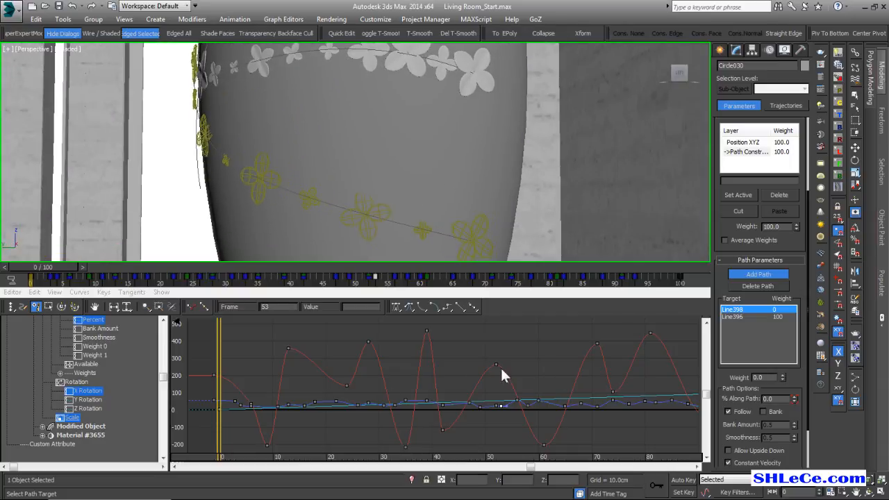
middle_click_drag(430, 236, 306, 69, "alt")
middle_click_drag(281, 31, 286, 91, "alt")
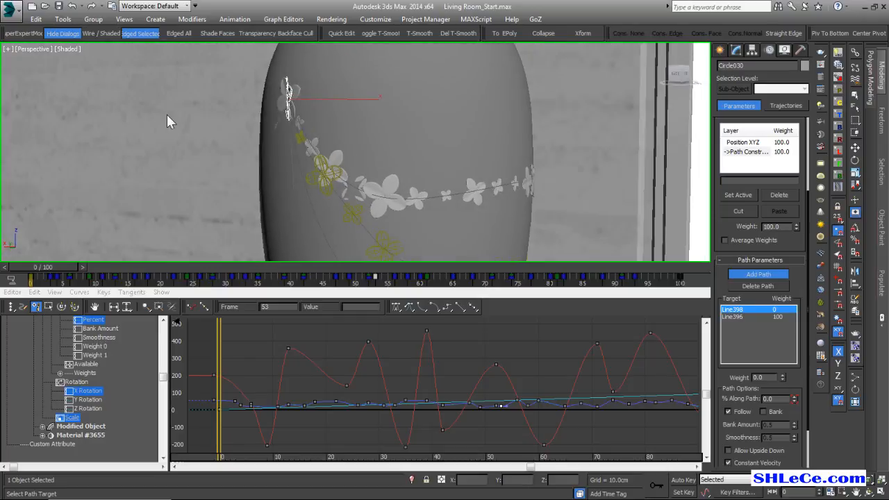
left_click(63, 19)
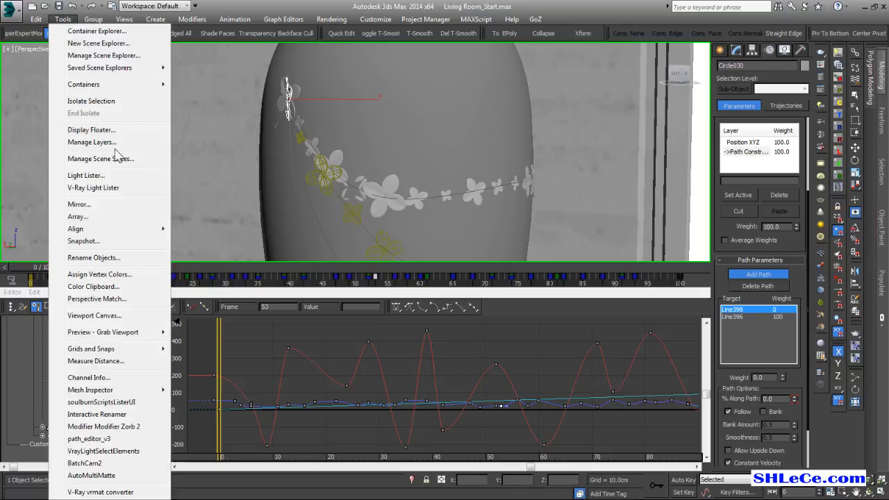
left_click(111, 241)
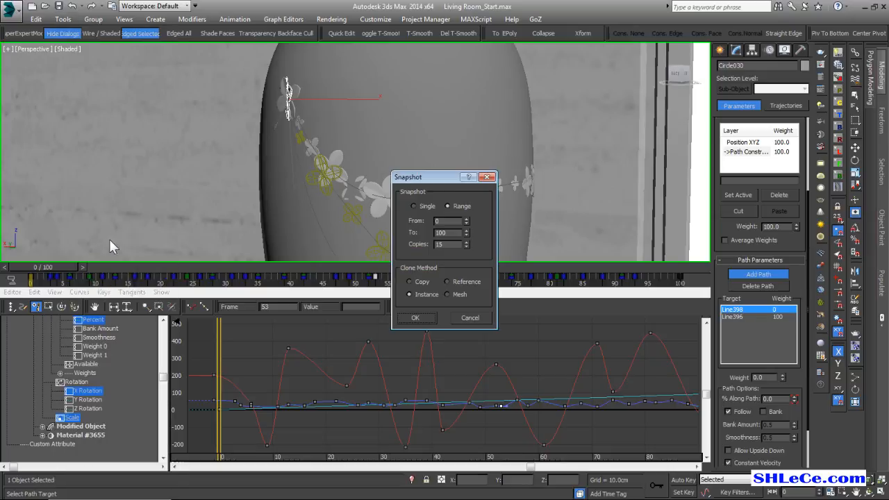
left_click(466, 241)
left_click(466, 241)
left_click(413, 317)
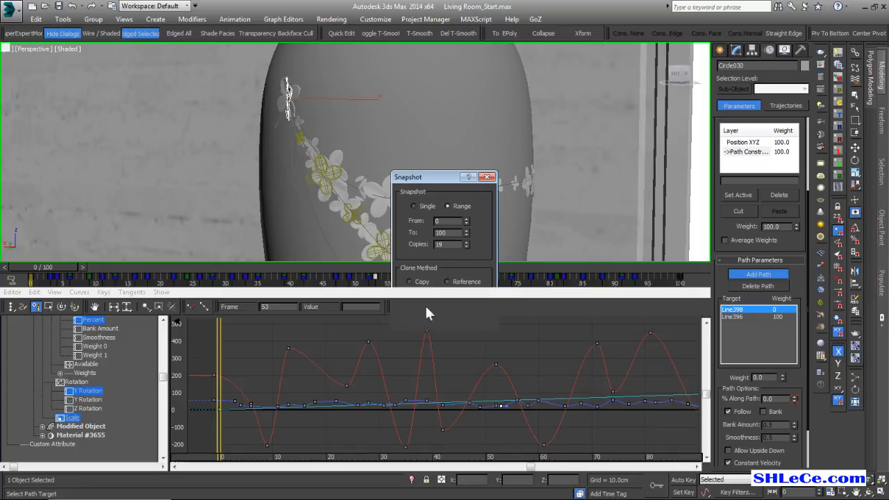
Add the third guide curve, Line397, as a target path of the flower's Path Constraint.
middle_click_drag(445, 136, 422, 219, "alt")
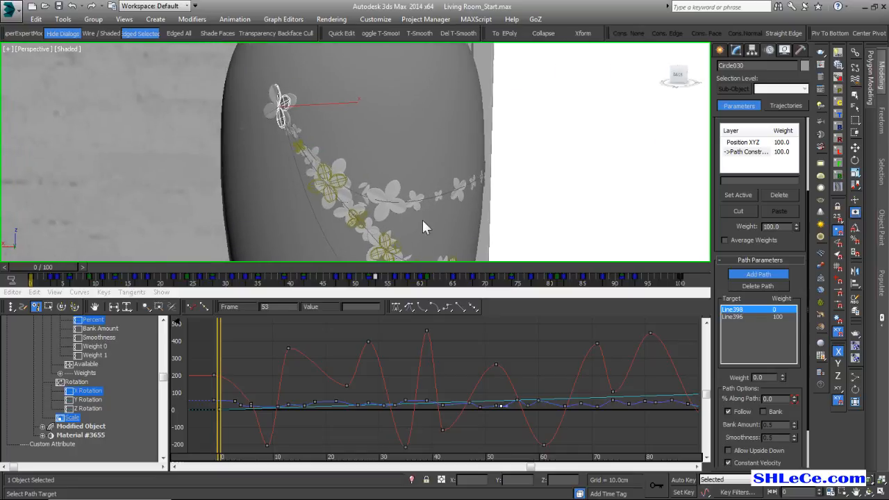
scroll(272, 99, "up", 3)
middle_click_drag(297, 124, 358, 179, "alt")
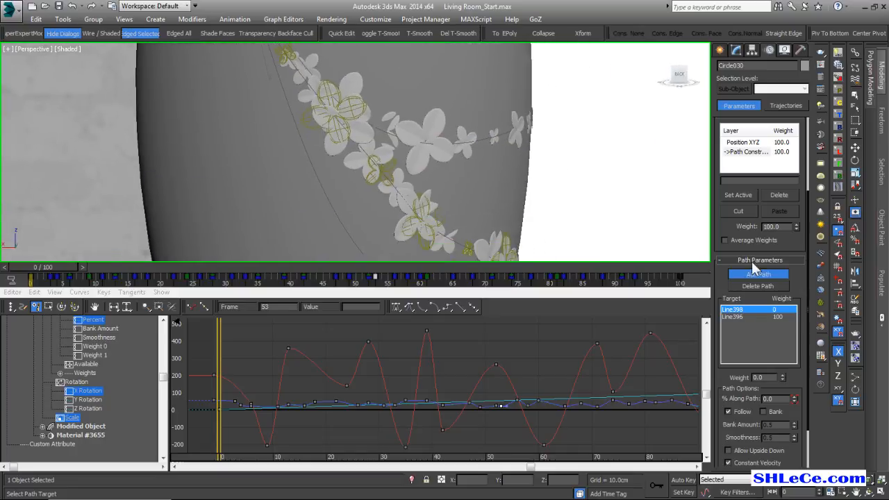
left_click(328, 203)
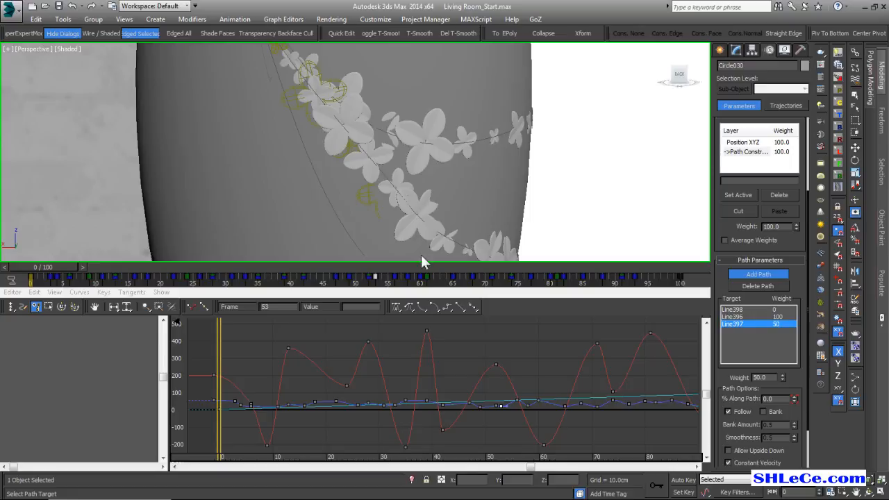
Set the path weights to 100 for Line397 and 0 for Line396.
left_click(769, 377)
type("100")
key("Return")
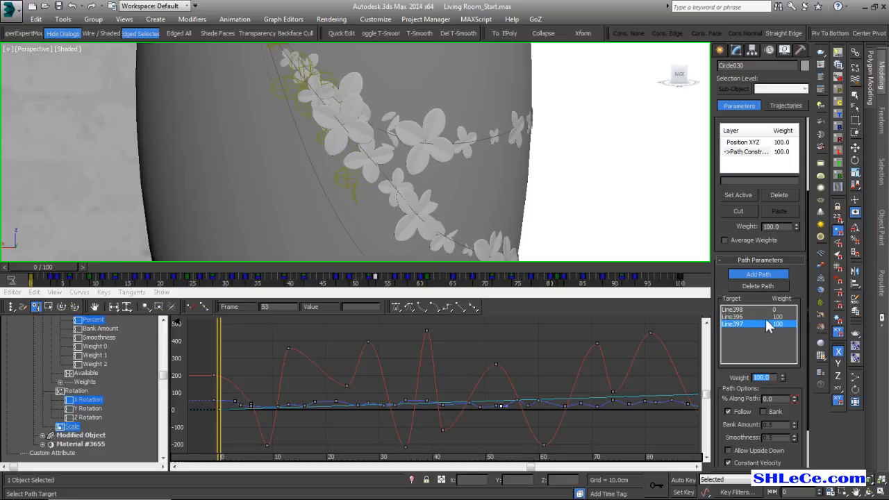
left_click(762, 316)
right_click(782, 377)
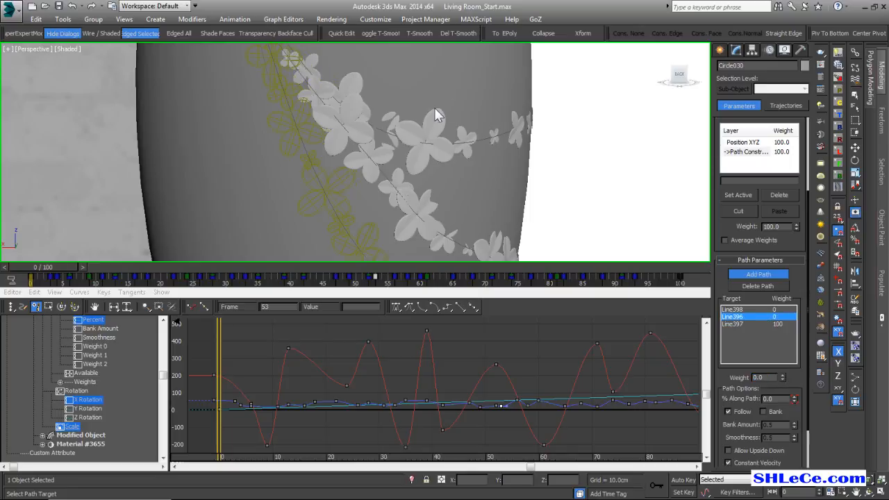
Create instance copies of the flower along the third curve with Snapshot, using the range from frame 0 to 100.
scroll(453, 145, "down", 6)
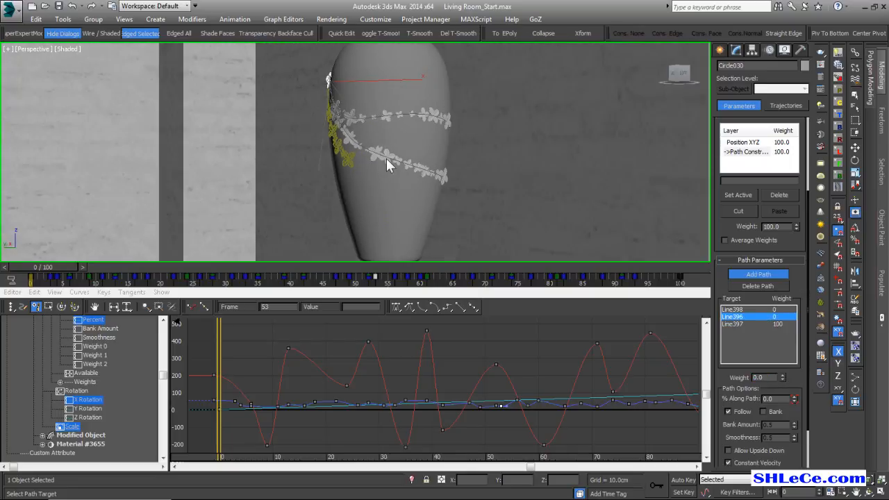
middle_click_drag(387, 158, 413, 164, "alt")
left_click(63, 19)
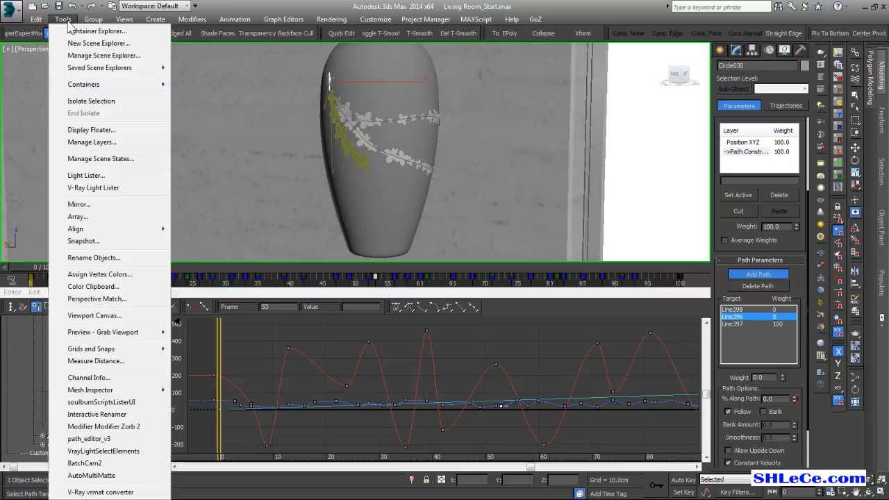
left_click(274, 4)
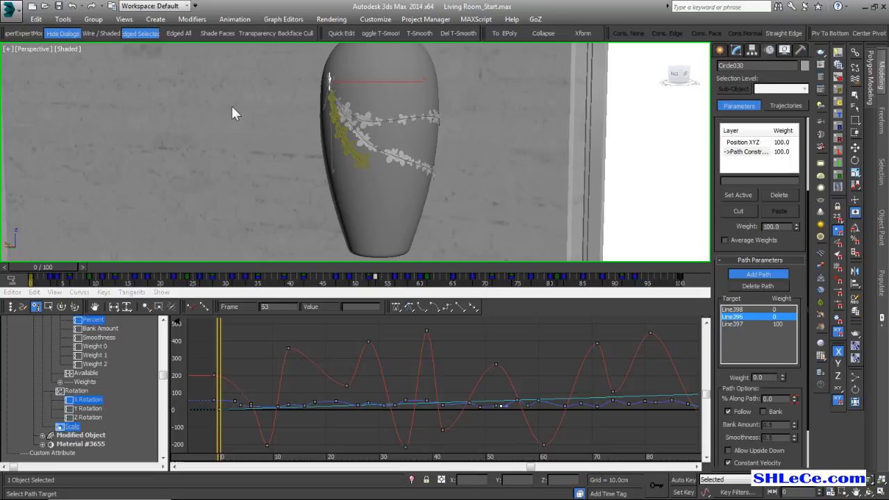
left_click(346, 385)
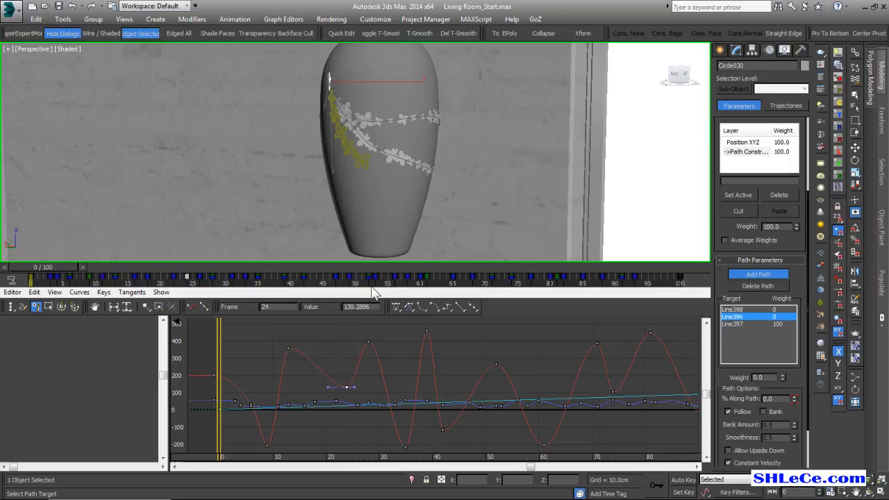
scroll(377, 193, "up", 5)
middle_click_drag(403, 191, 379, 184, "alt")
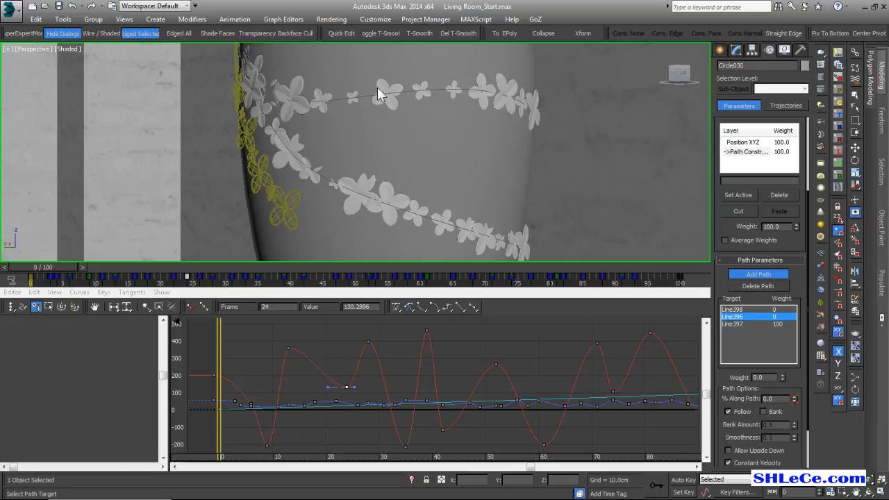
middle_click_drag(424, 177, 333, 172, "alt")
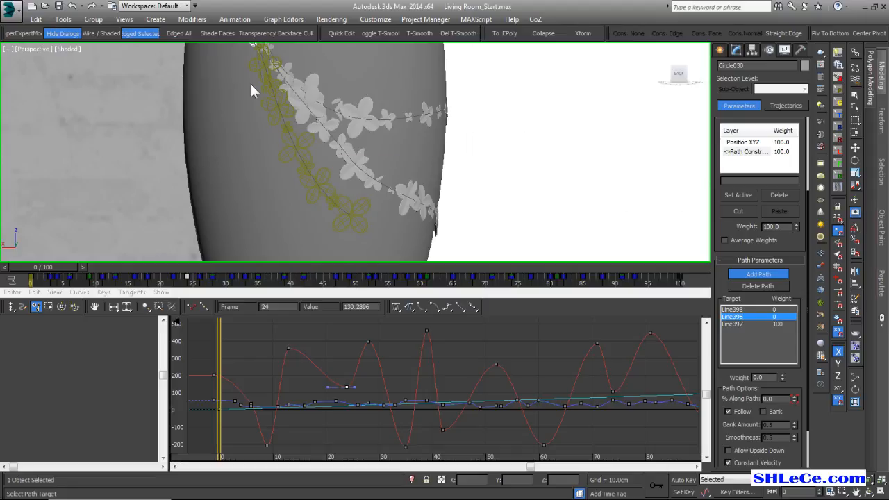
left_click(68, 19)
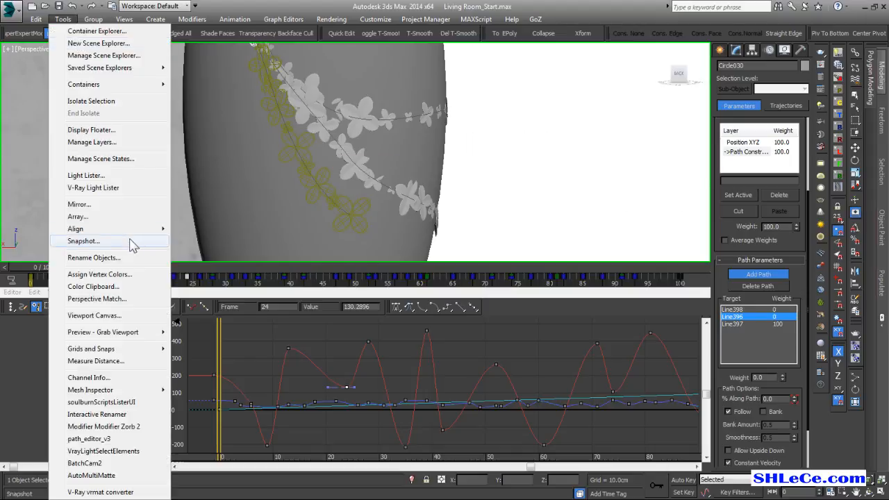
left_click(129, 238)
double_click(447, 245)
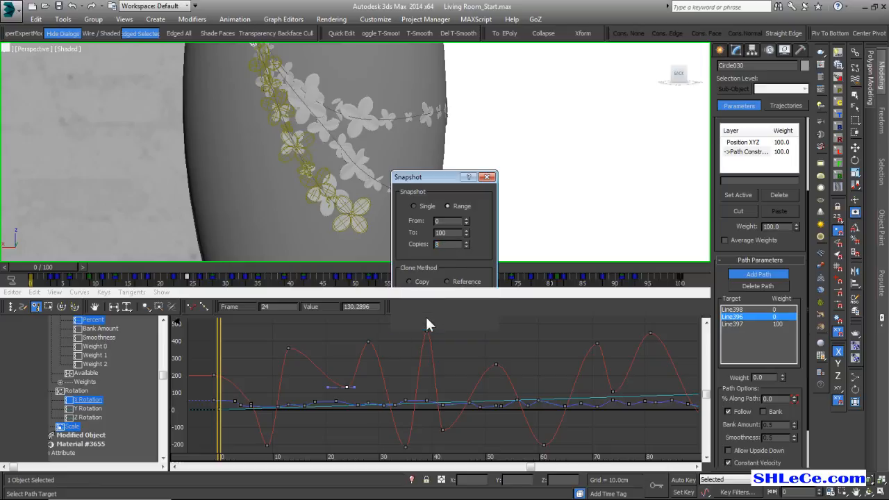
left_click(415, 318)
Stop picking target paths and turn off ghosting of the animated flower.
middle_click_drag(381, 193, 359, 157, "alt")
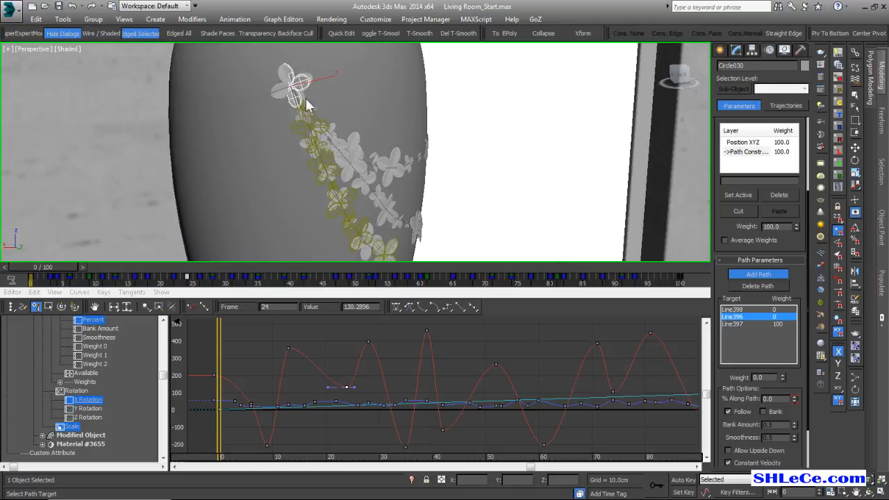
left_click(762, 276)
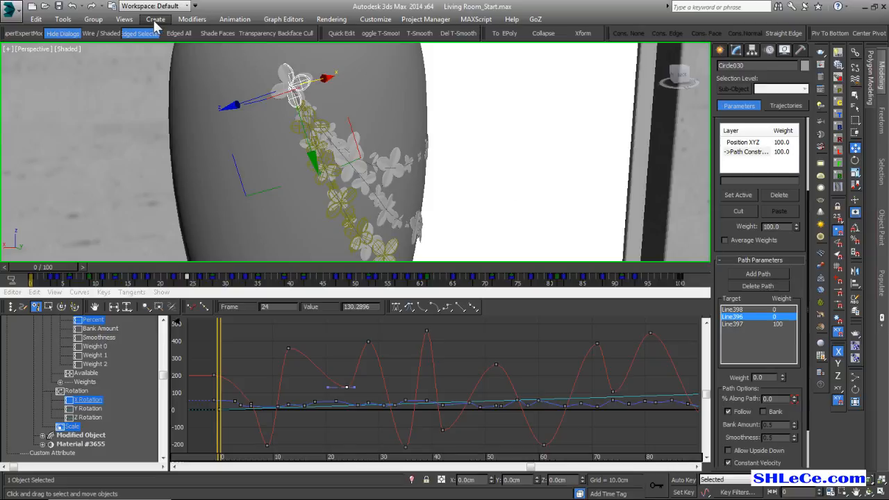
left_click(124, 18)
left_click(175, 254)
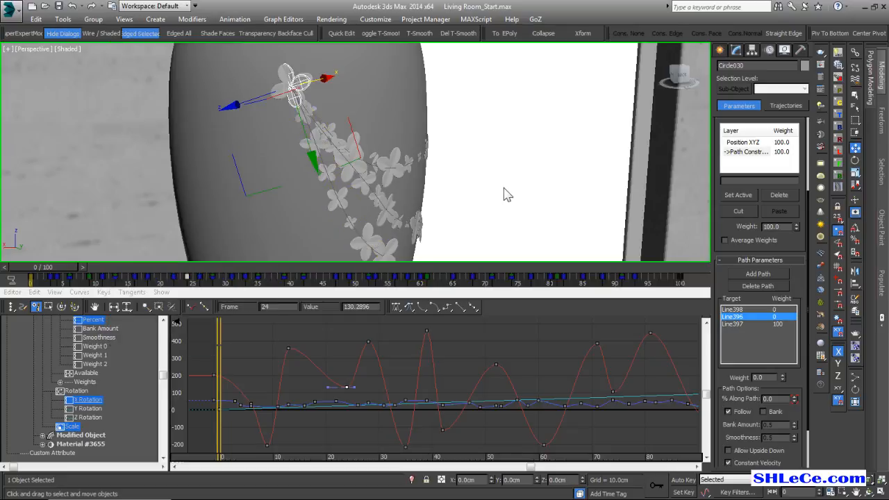
Deselect the flowers and examine the copies on the vase, including the overlapping ones where the three curves begin.
middle_click_drag(507, 194, 432, 171, "alt")
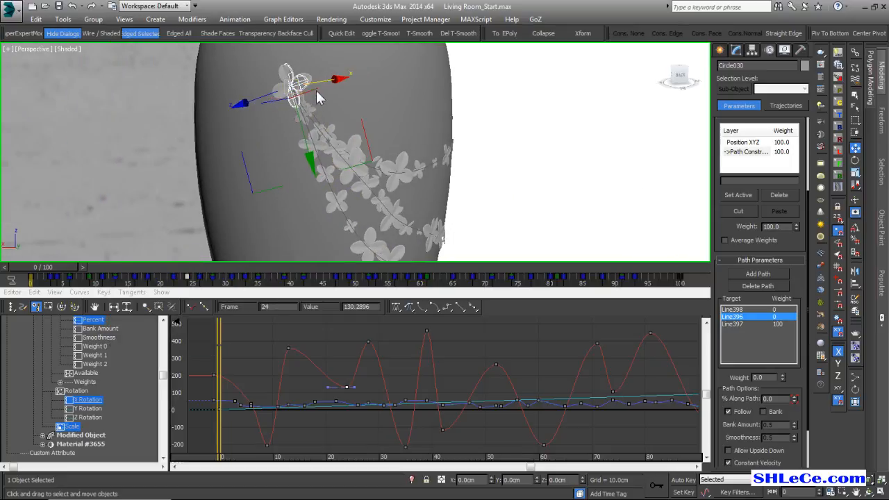
left_click(748, 153)
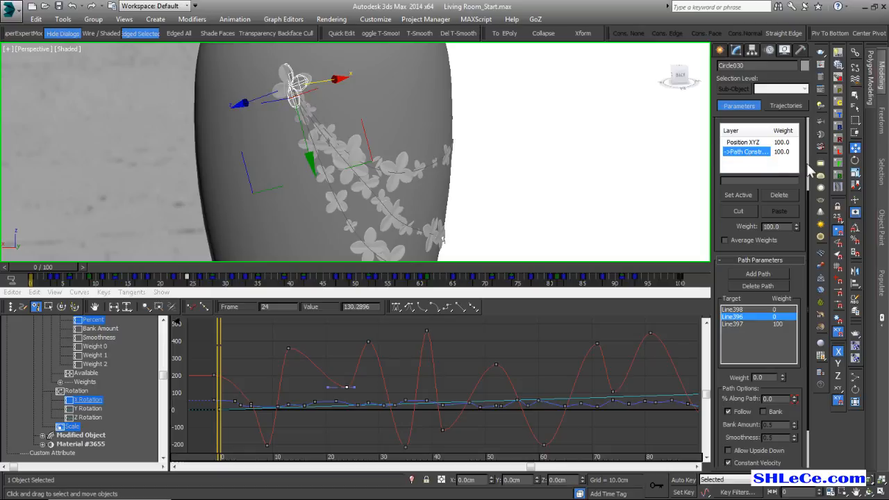
middle_click_drag(409, 161, 404, 163, "alt")
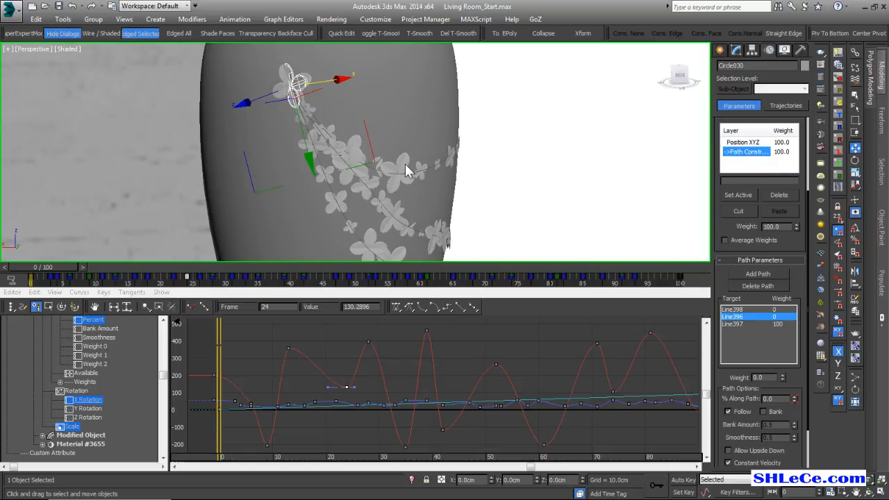
key("ctrl+d")
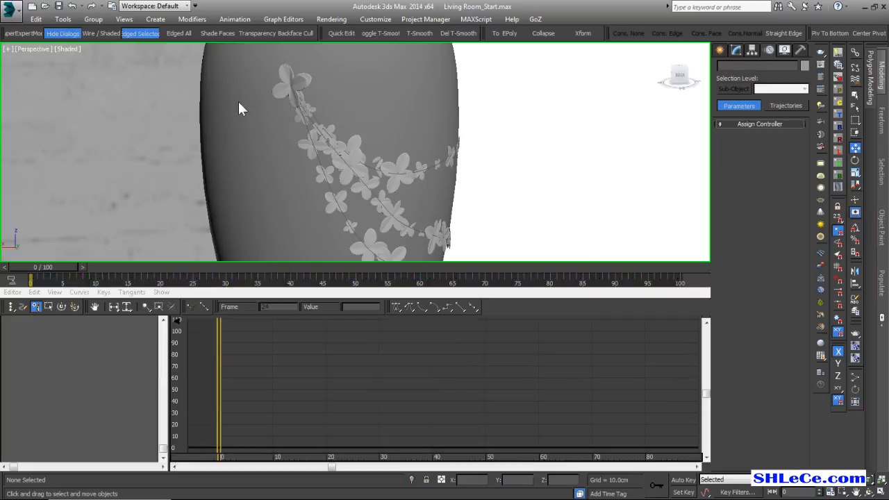
left_click(296, 84)
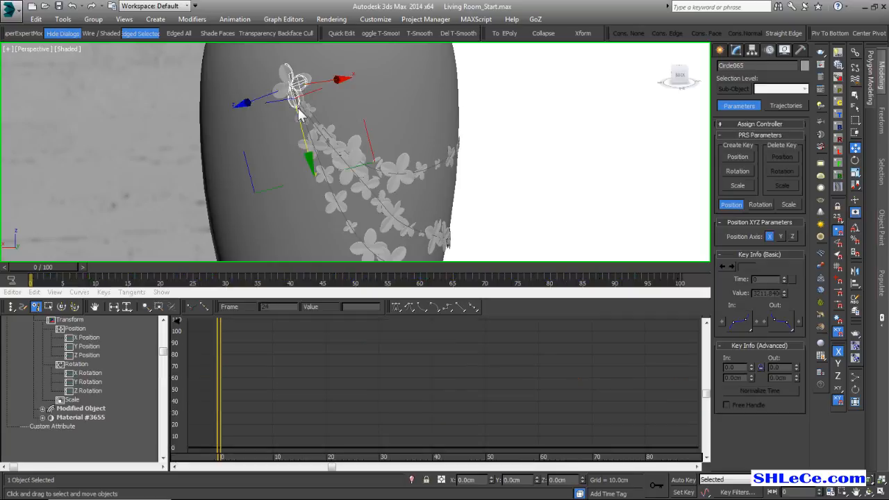
key("ctrl+d")
left_click(296, 86)
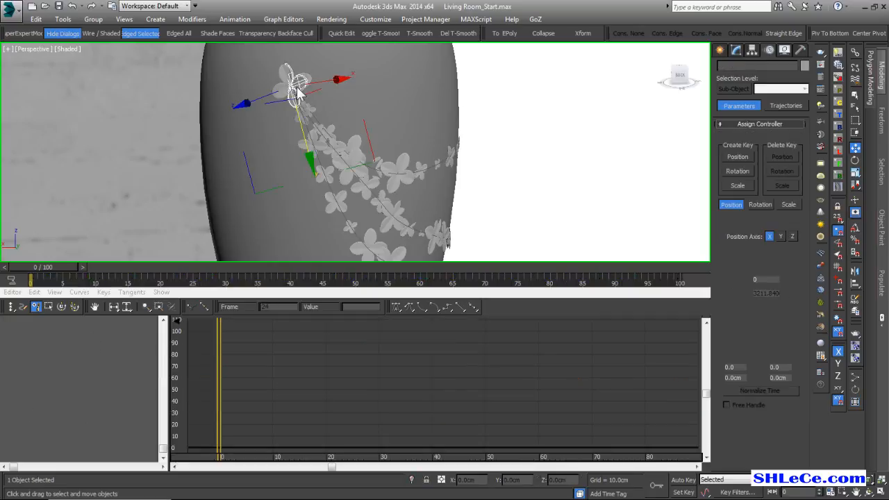
key("ctrl+d")
middle_click_drag(296, 86, 371, 157, "alt")
scroll(398, 164, "down", 2)
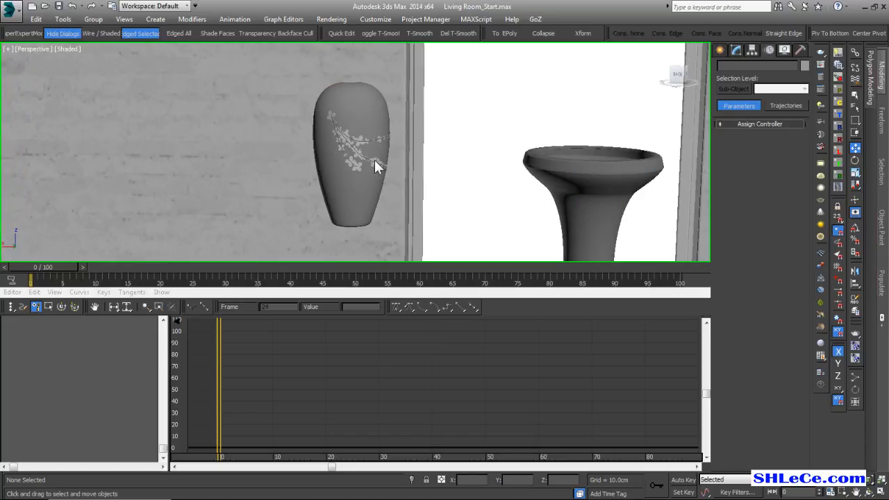